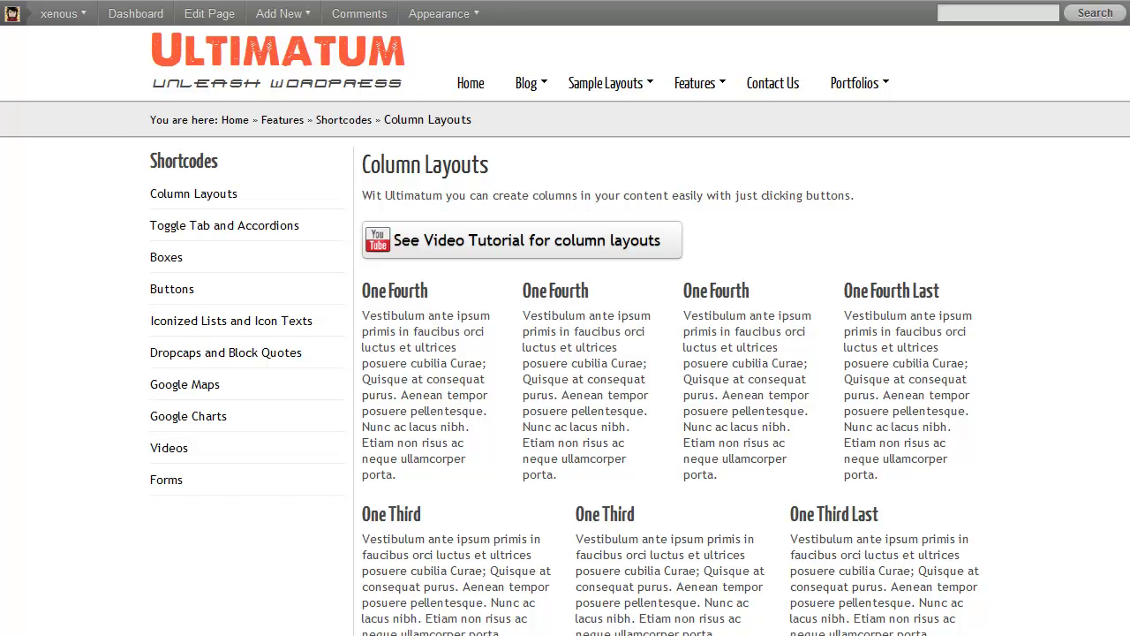
- Go to Ultimatum's custom post types in the site admin and start a new post type
key("ctrl+Tab")
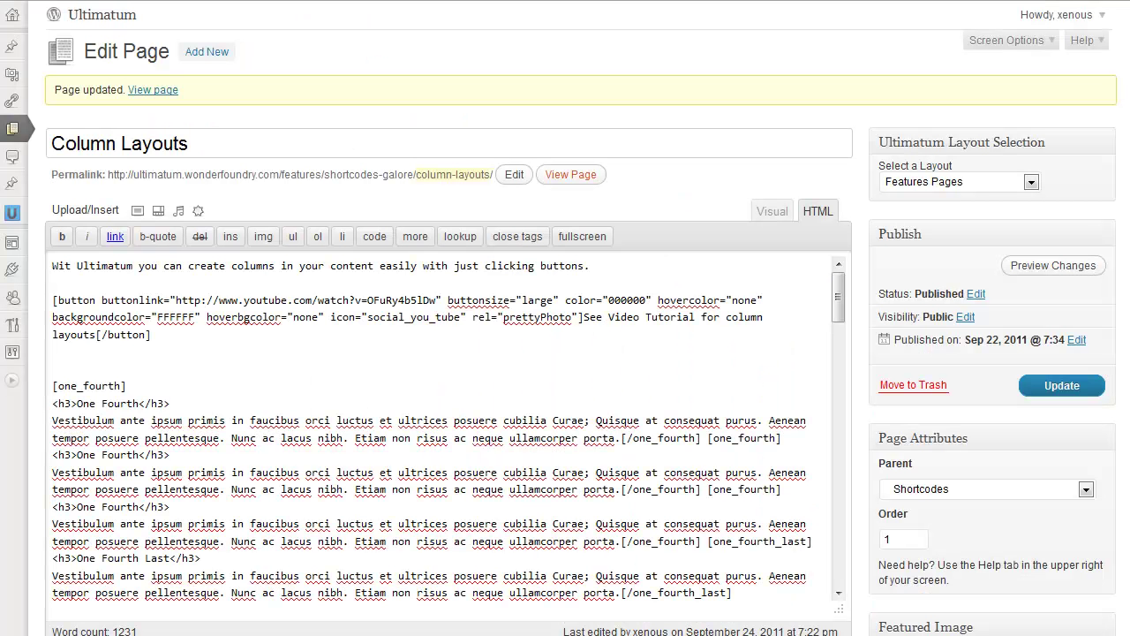
left_click(15, 23)
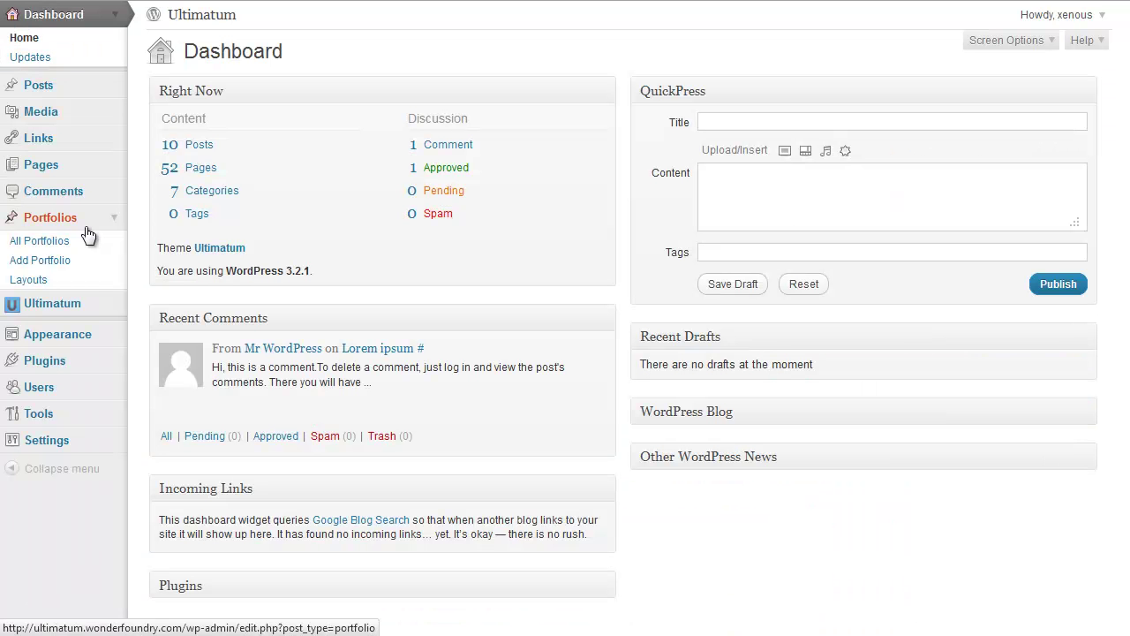
left_click(121, 220)
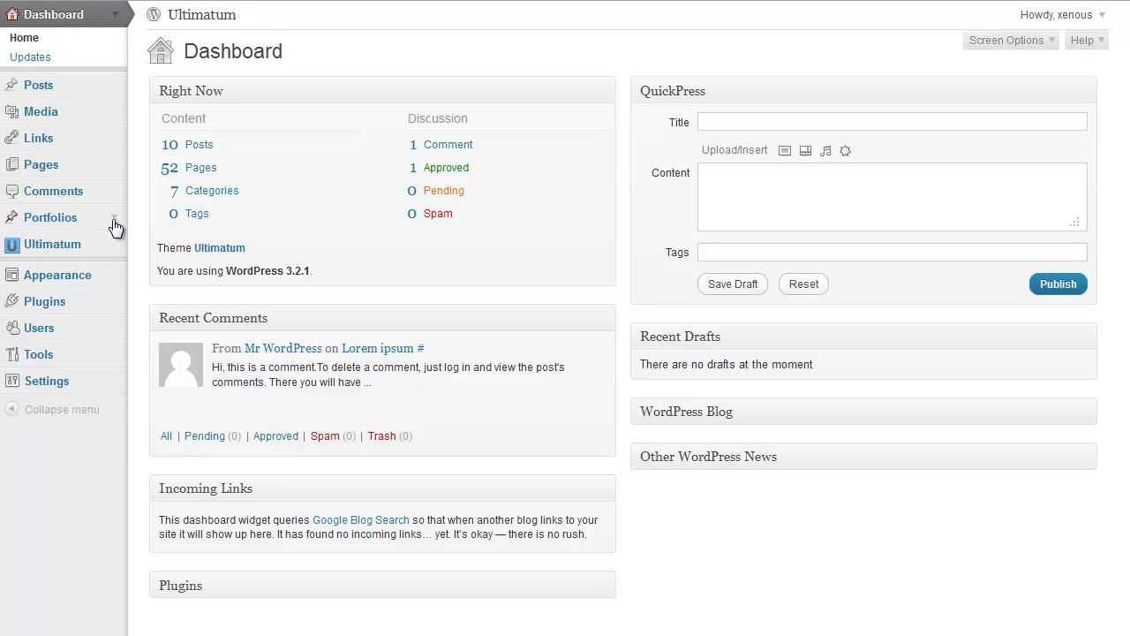
left_click(115, 15)
left_click(115, 207)
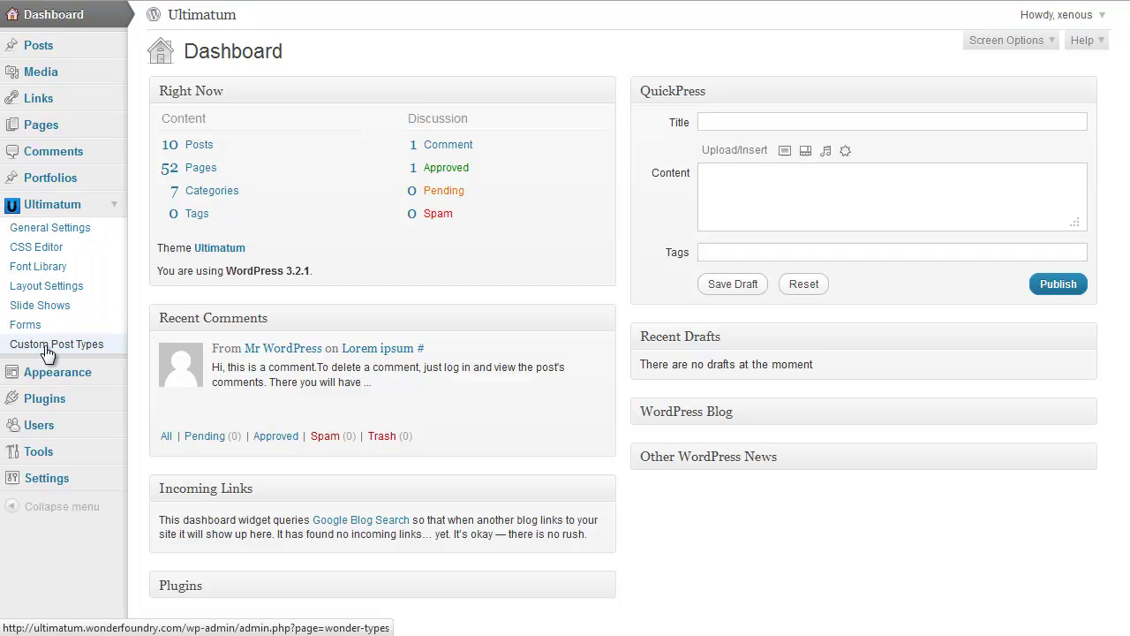
left_click(46, 345)
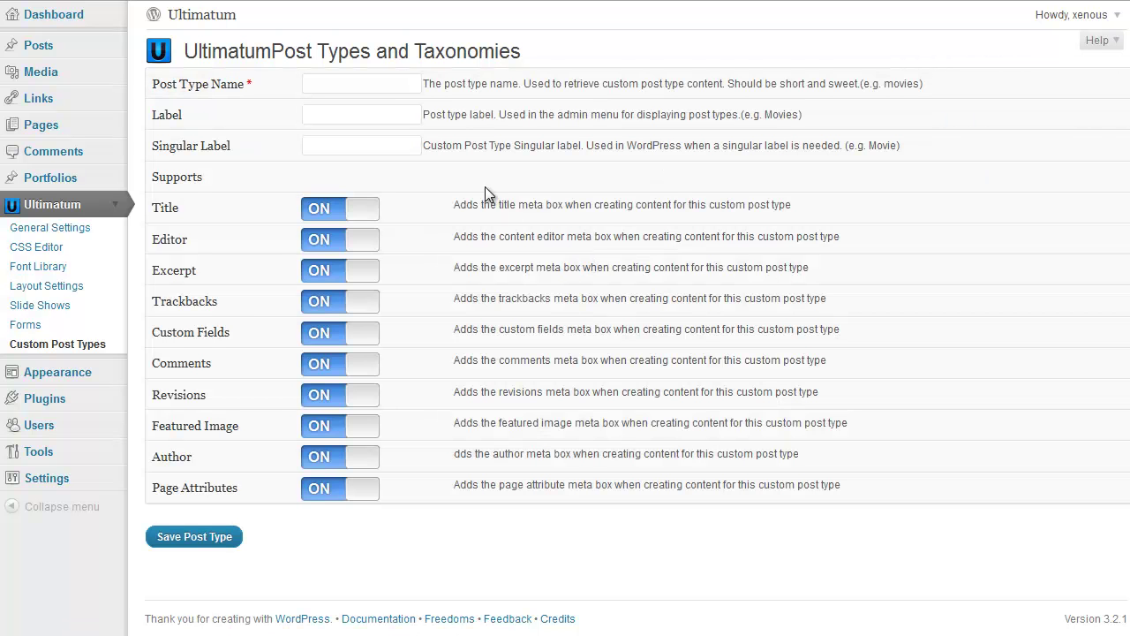
- Name the new post type lightboxcontent and give it the label LightBoxes
left_click(383, 79)
type("lightboxcontent")
left_click(398, 111)
type("Light")
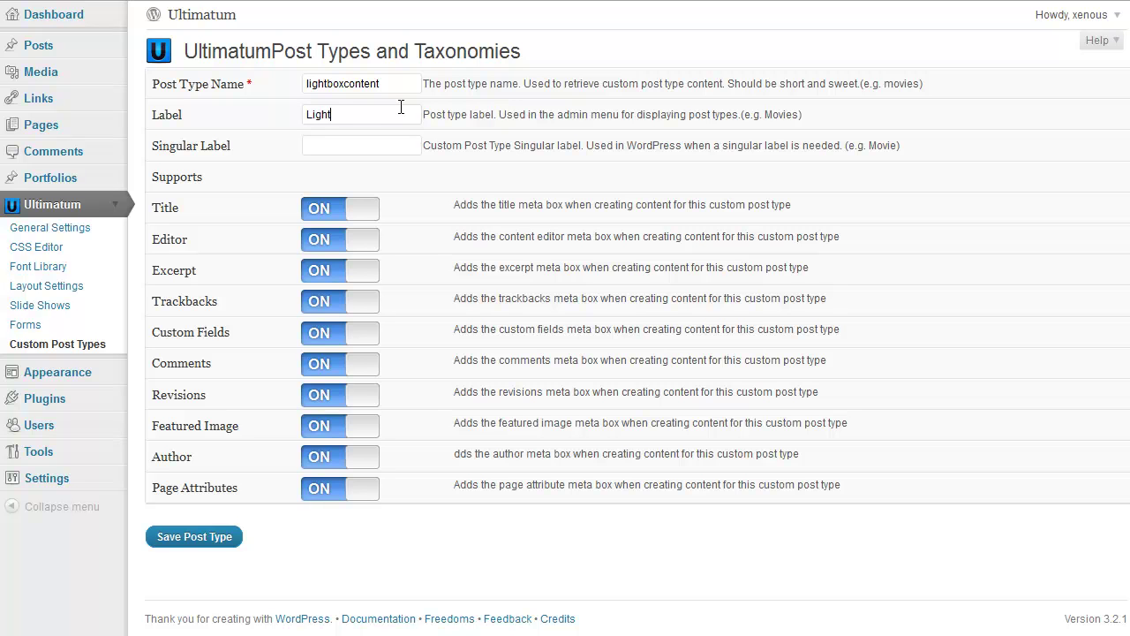
type("Boc")
key("BackSpace")
type("x")
double_click(401, 107)
left_click(383, 112)
type("es")
- Copy the label into the singular label and shorten it to LightBox
left_click_drag(371, 113, 278, 108)
key("ctrl+c")
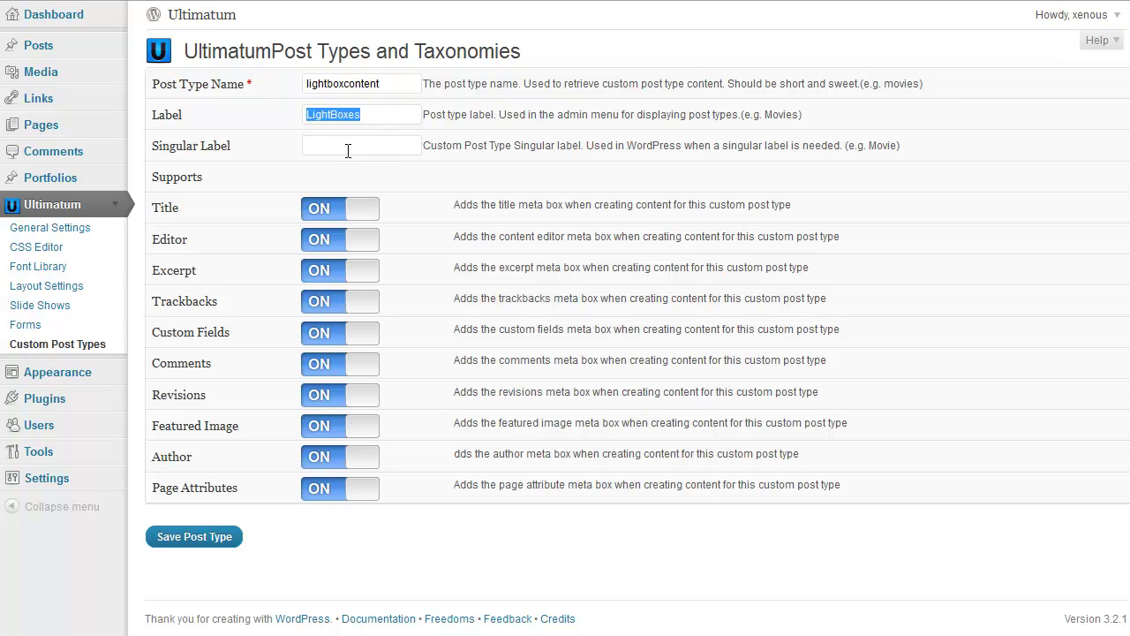
left_click(346, 147)
key("ctrl+v")
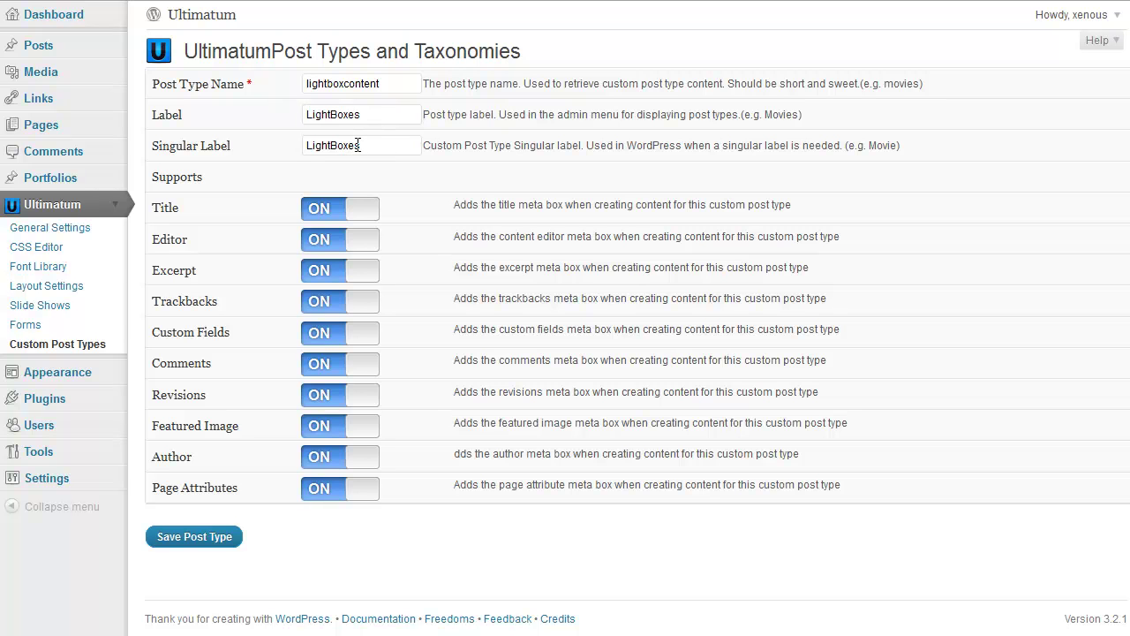
key("BackSpace")
key("BackSpace")
- Turn off Excerpt, Trackbacks, Custom Fields, Comments, Revisions, Featured Image, Author and Page Attributes support, and save the post type
left_click(333, 272)
left_click(337, 310)
left_click(331, 333)
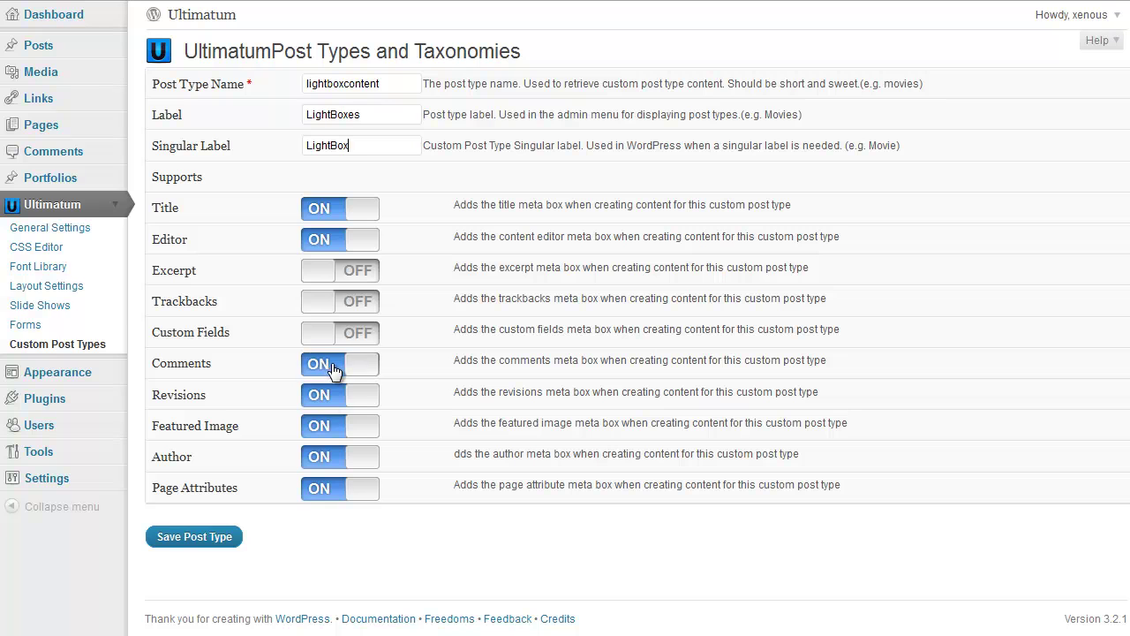
left_click(331, 366)
left_click(329, 398)
left_click(324, 428)
left_click(324, 459)
left_click(322, 489)
left_click(200, 536)
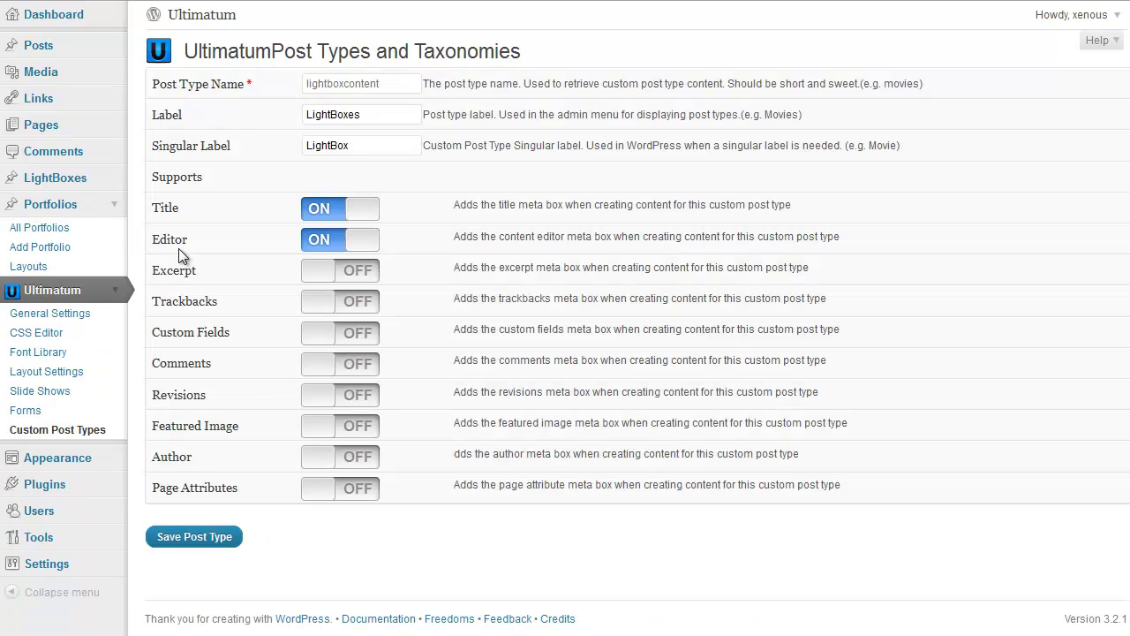
- Start a new LightBox entry and title it Column Layouts
left_click(71, 439)
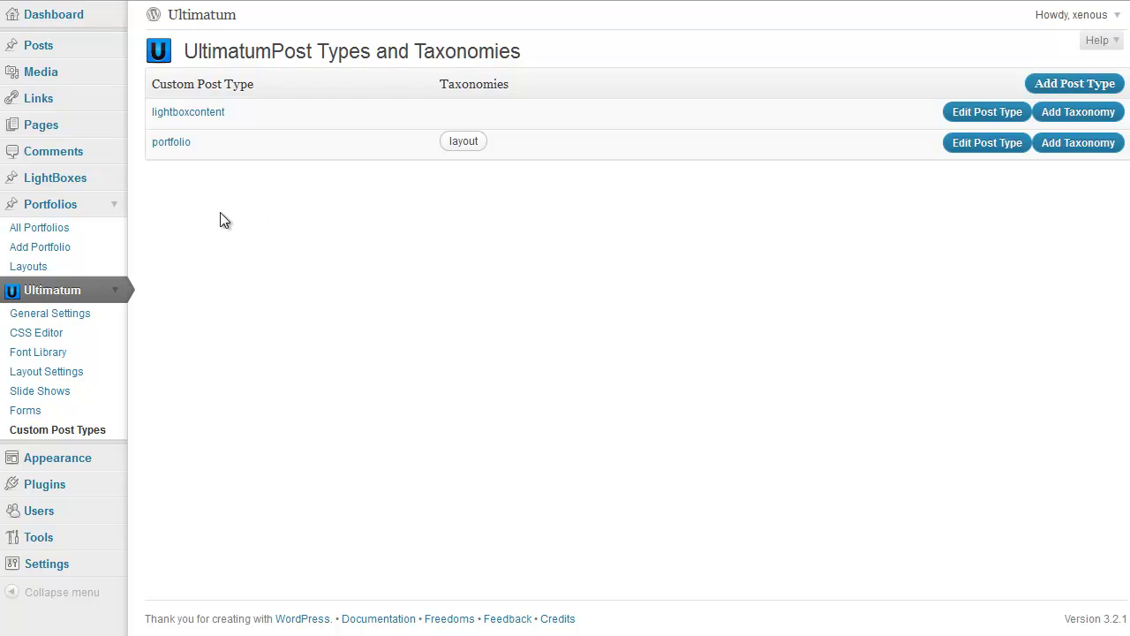
left_click(113, 180)
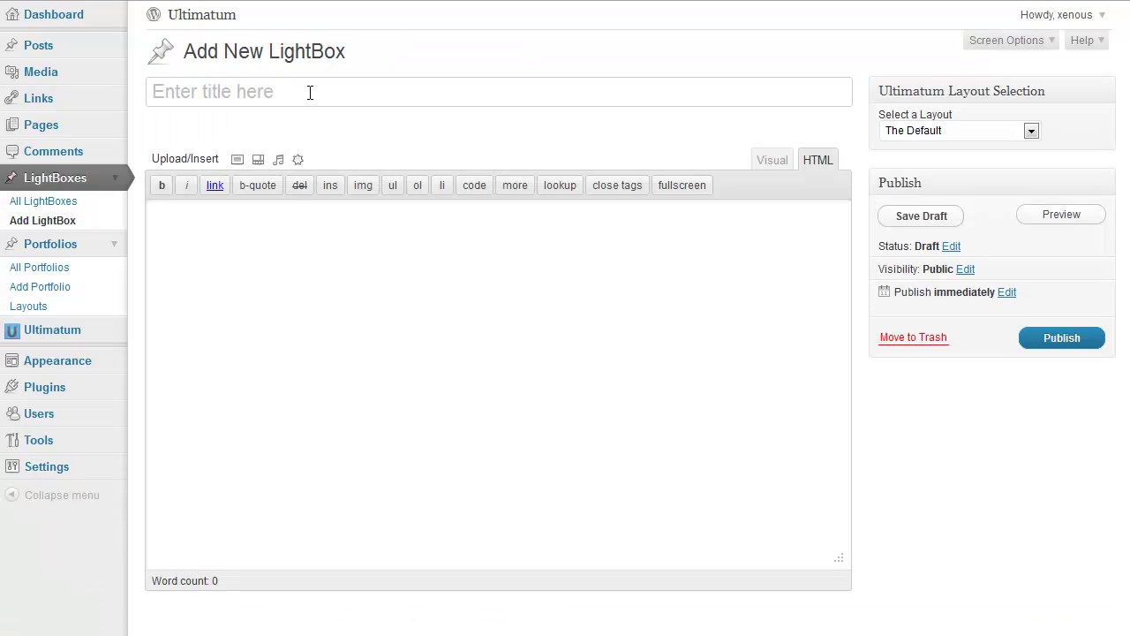
type("Co")
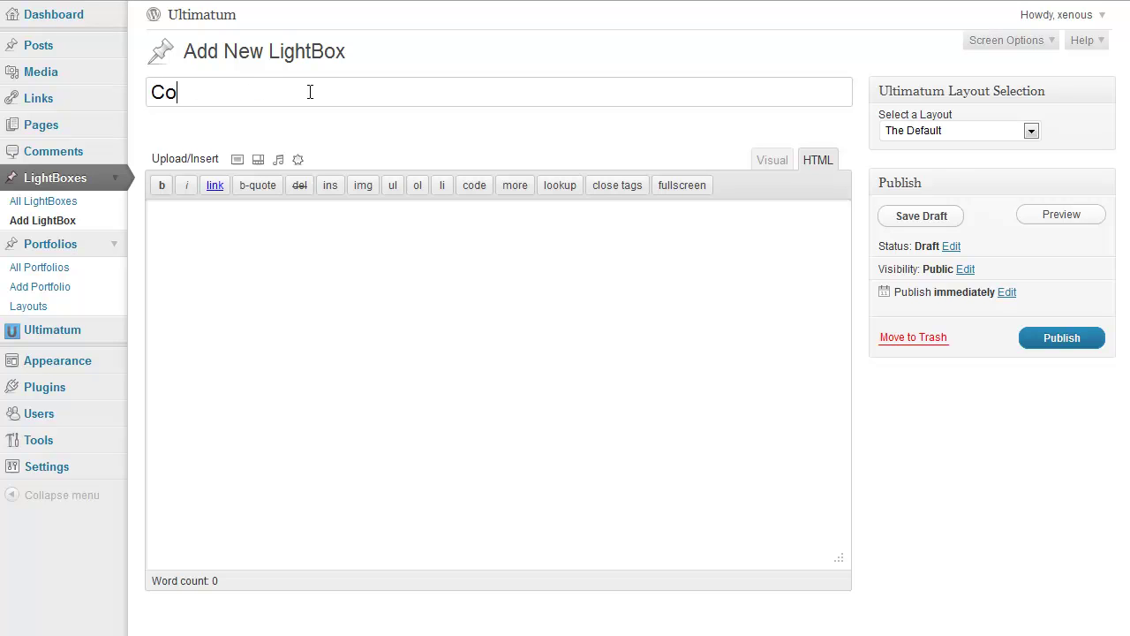
type("lumn Layouts")
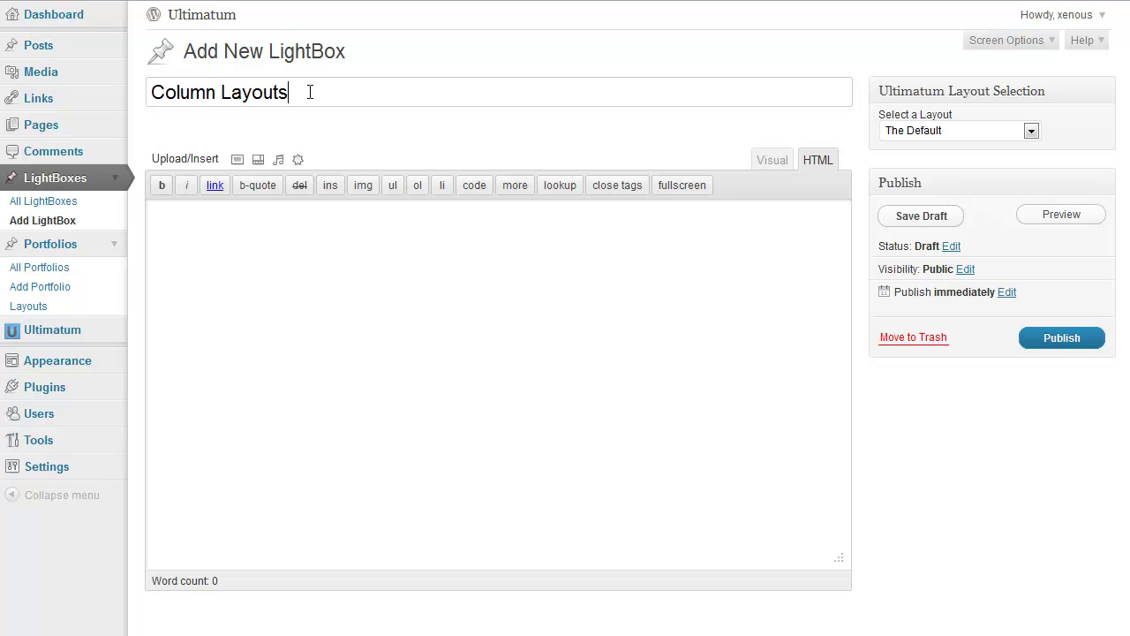
key("Tab")
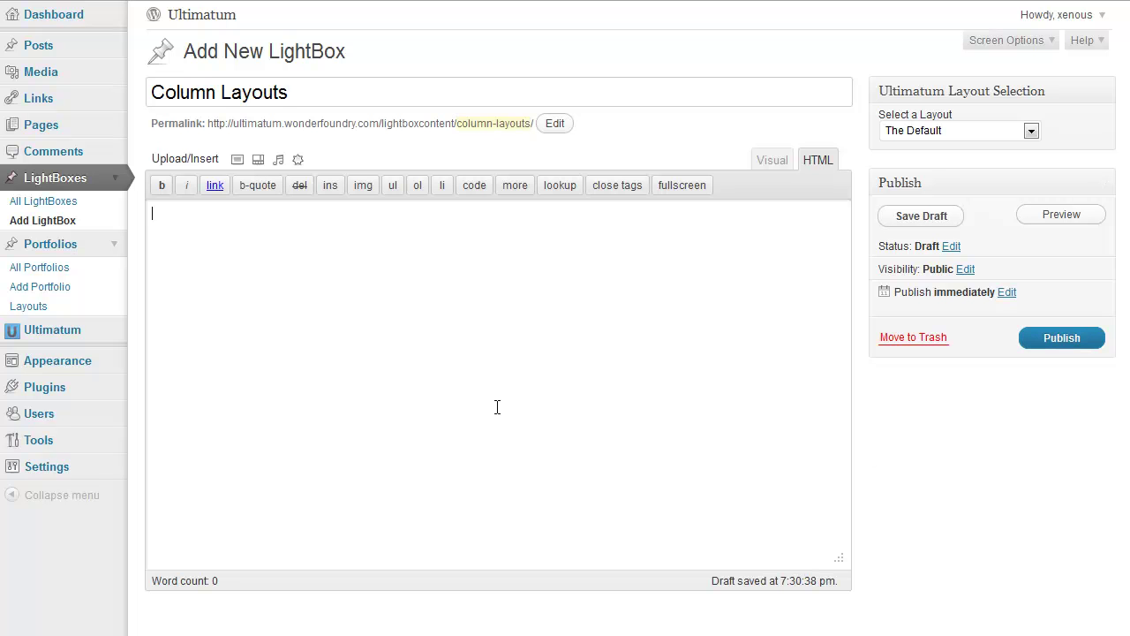
- Paste the column shortcode listing into the LightBox content and publish the entry
key("ctrl+v")
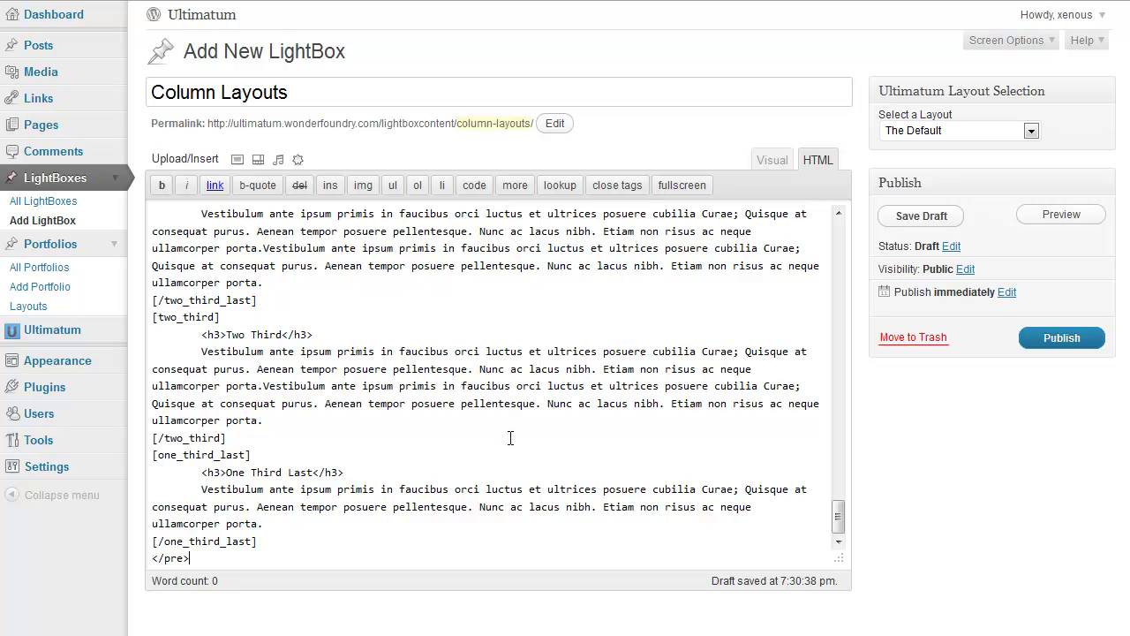
scroll(622, 380, "up", 15)
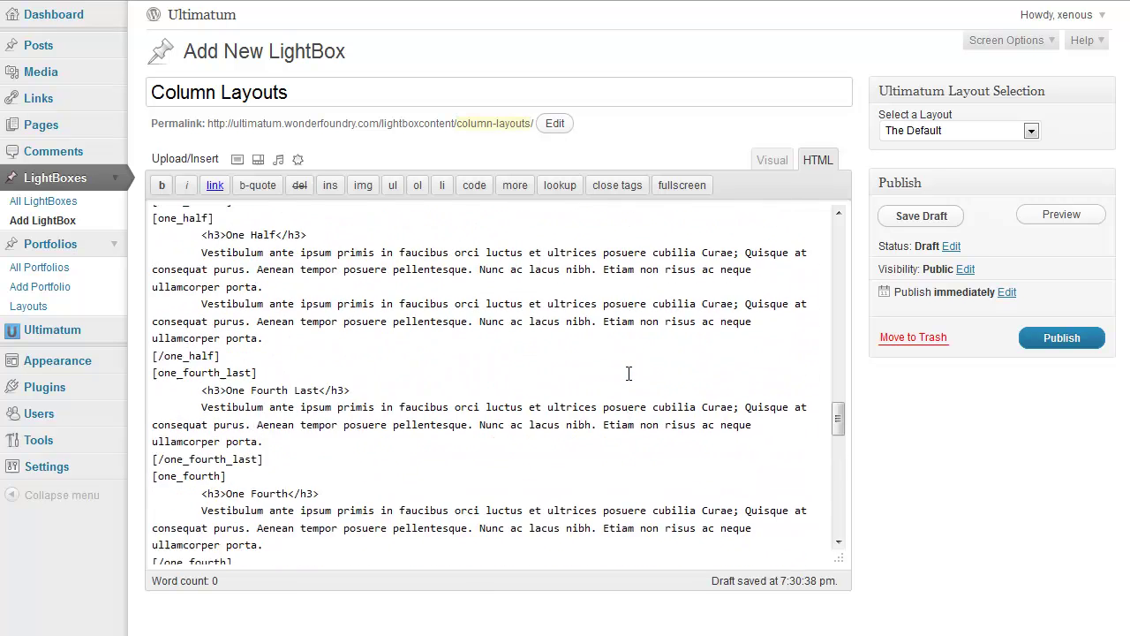
scroll(629, 373, "up", 5)
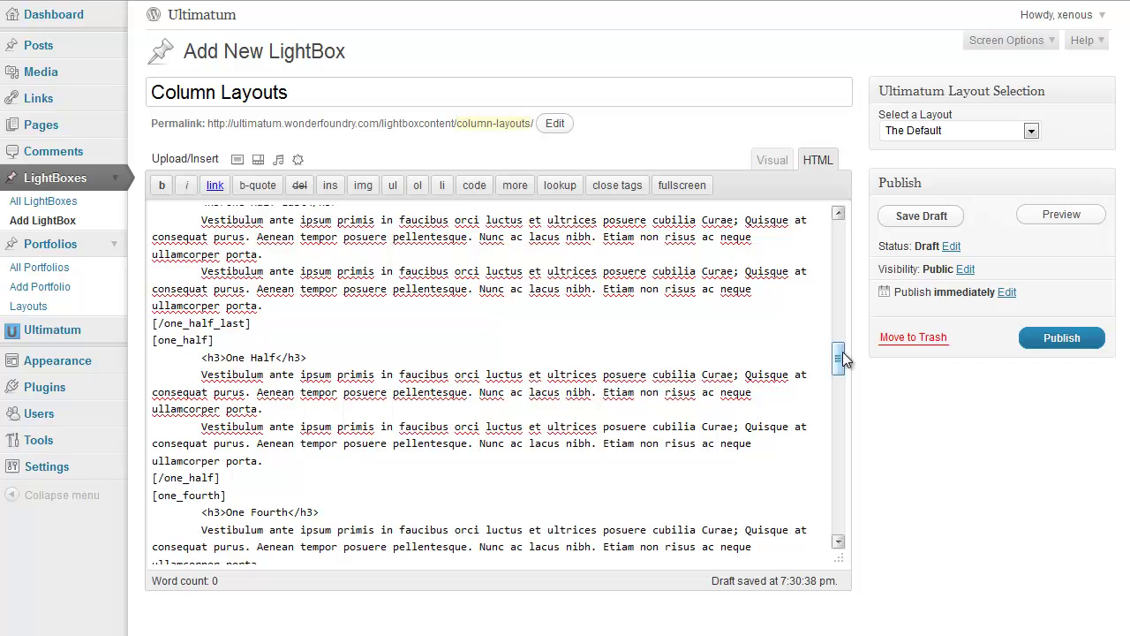
left_click_drag(840, 354, 839, 228)
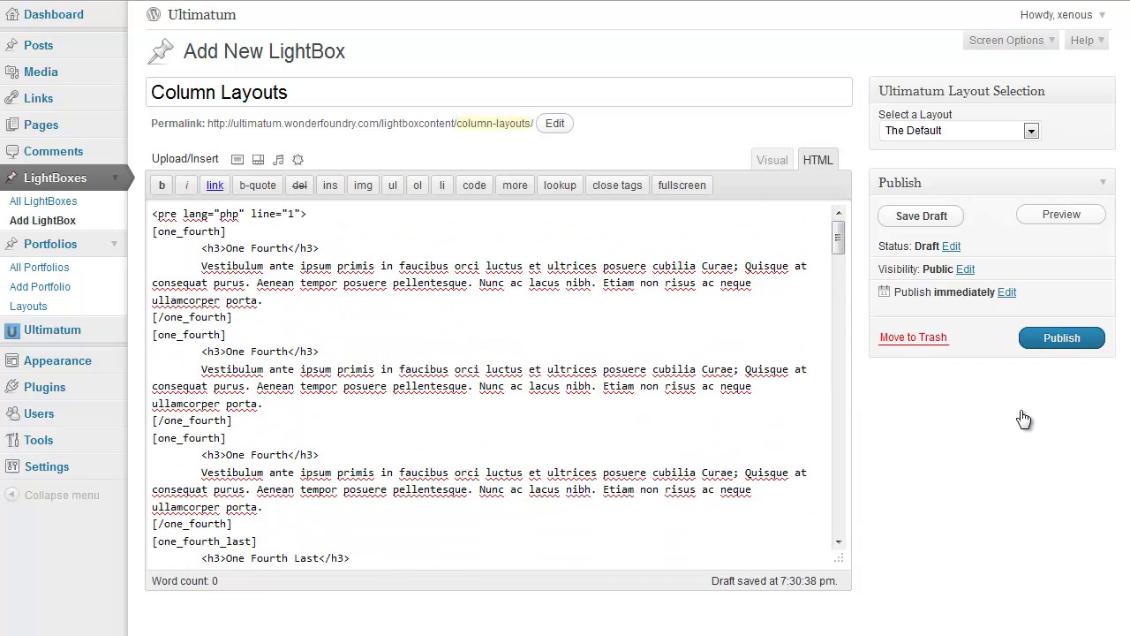
left_click(1062, 338)
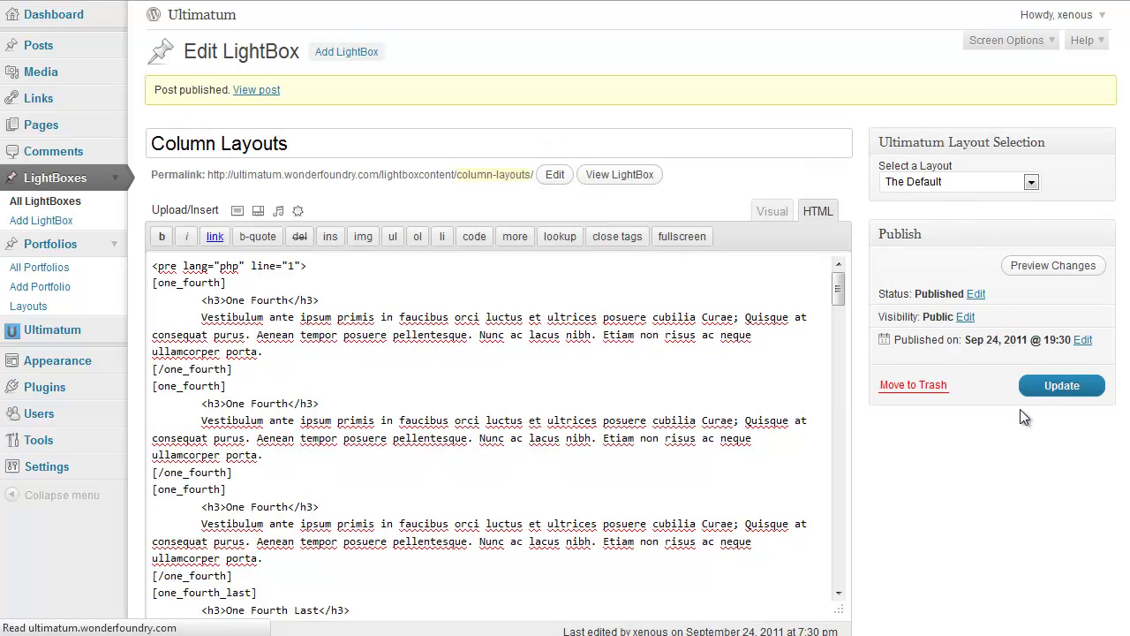
- View the published Column Layouts LightBox and look through its code listing from start to end
left_click(633, 179)
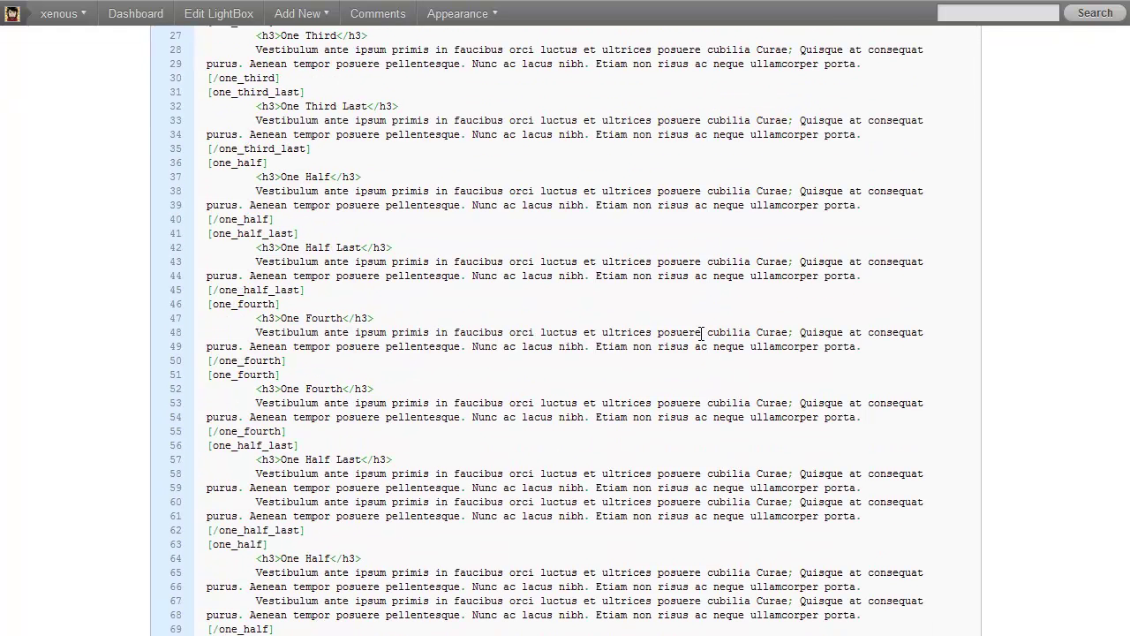
scroll(956, 238, "down", 20)
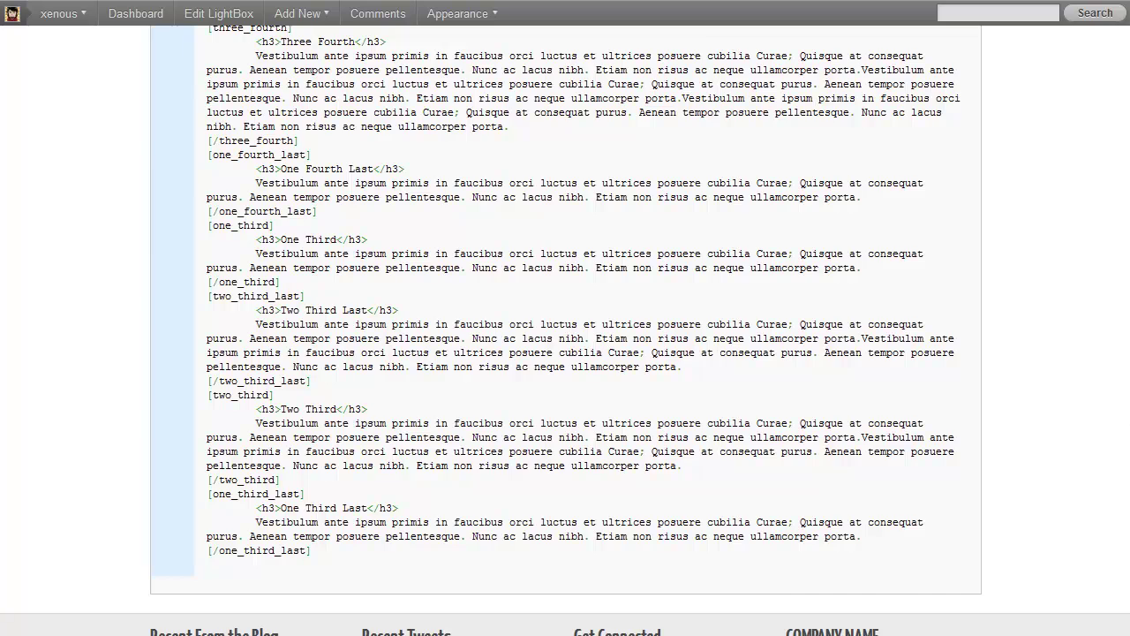
scroll(955, 239, "up", 2)
scroll(1118, 147, "up", 20)
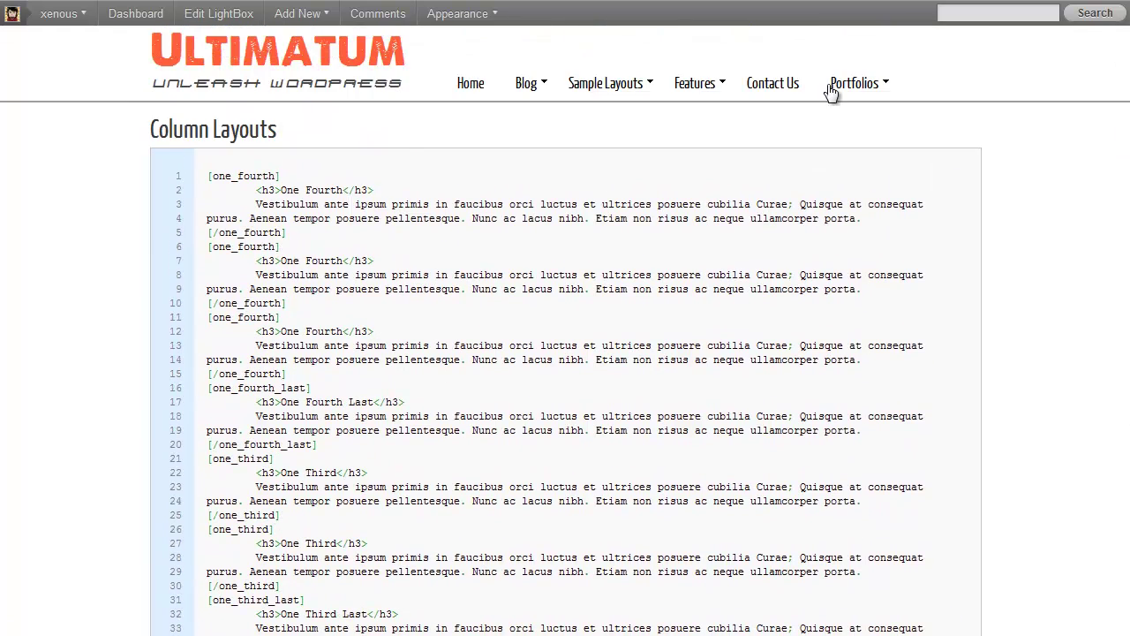
- Open Ultimatum's Layout Settings and collapse the admin menu
mouse_move(279, 29)
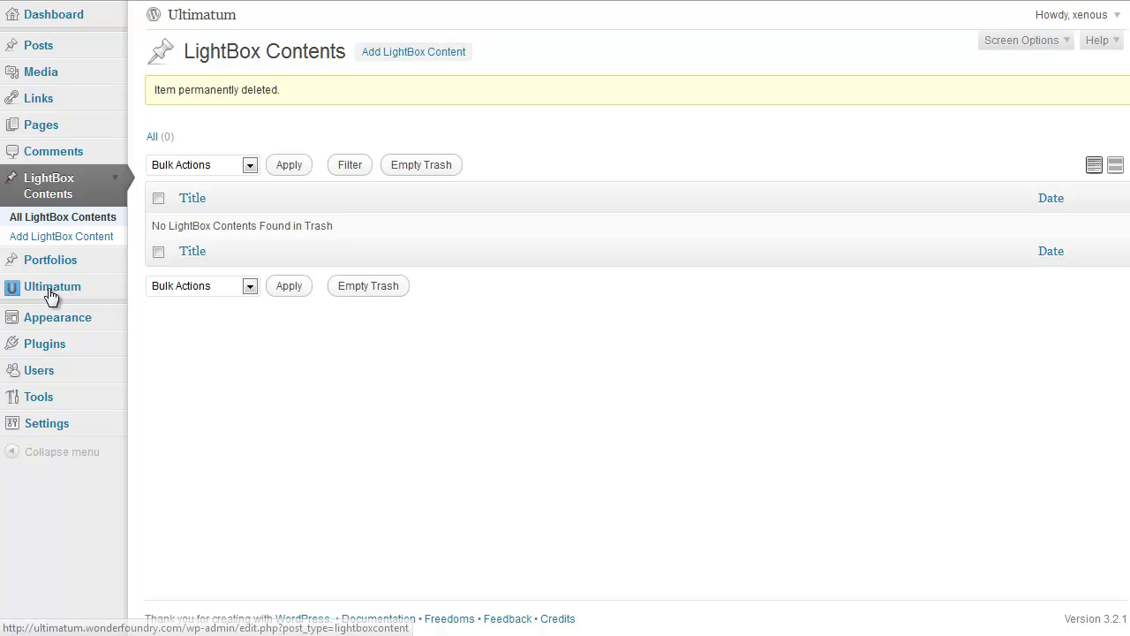
left_click(118, 291)
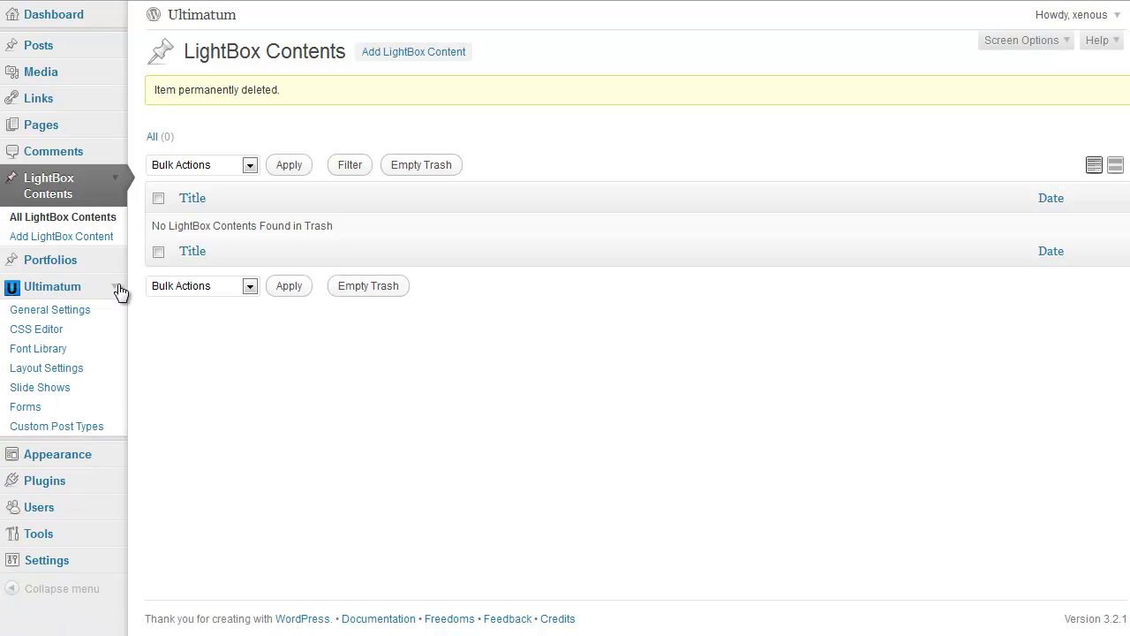
left_click(80, 371)
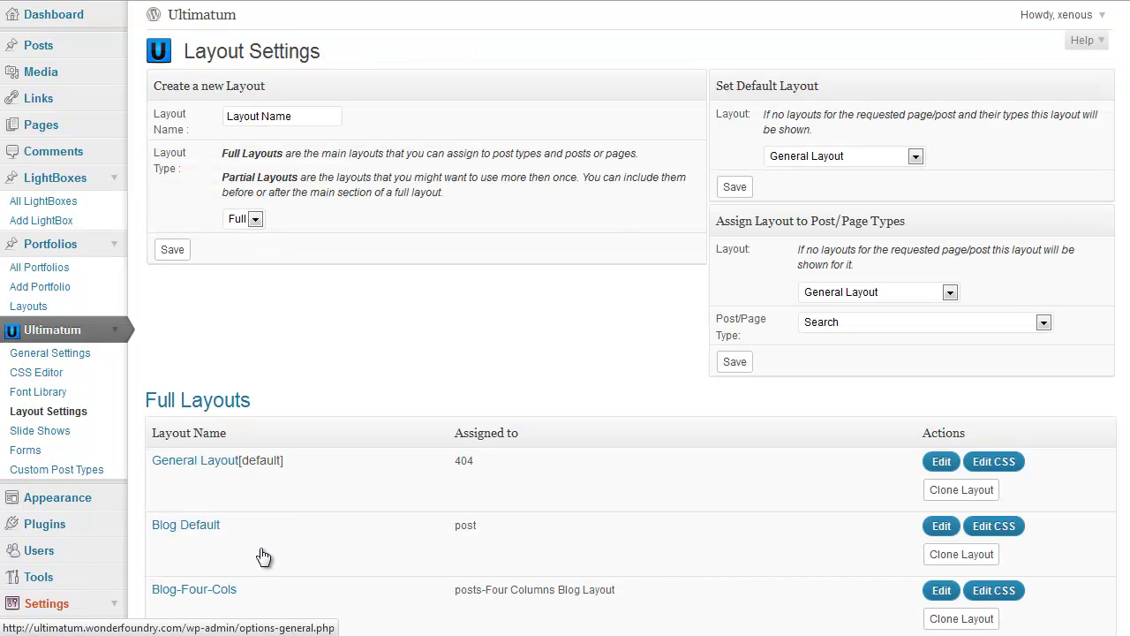
scroll(234, 543, "down", 5)
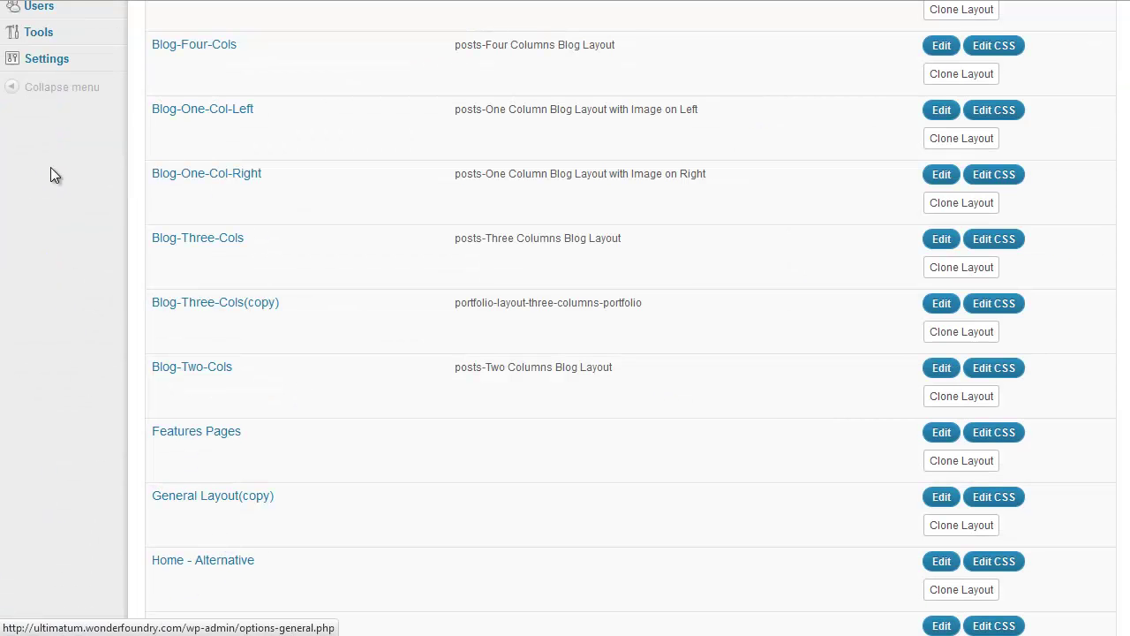
left_click(59, 89)
scroll(298, 326, "up", 3)
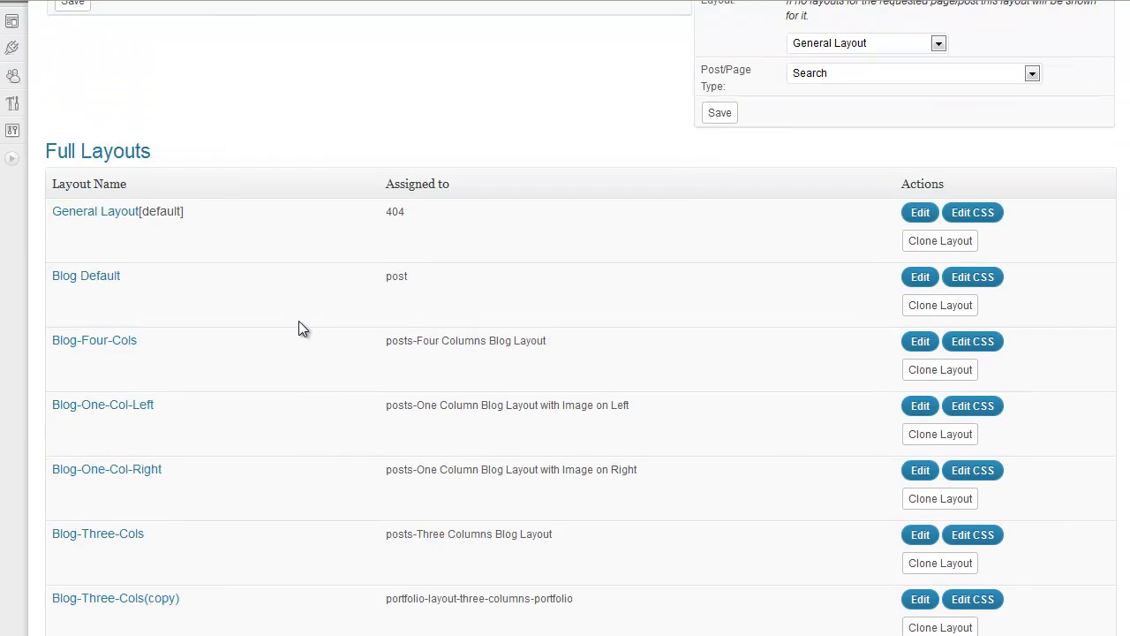
scroll(299, 327, "up", 3)
- Create a new layout named Lightbox with the layout type Full
left_click_drag(202, 113, 109, 111)
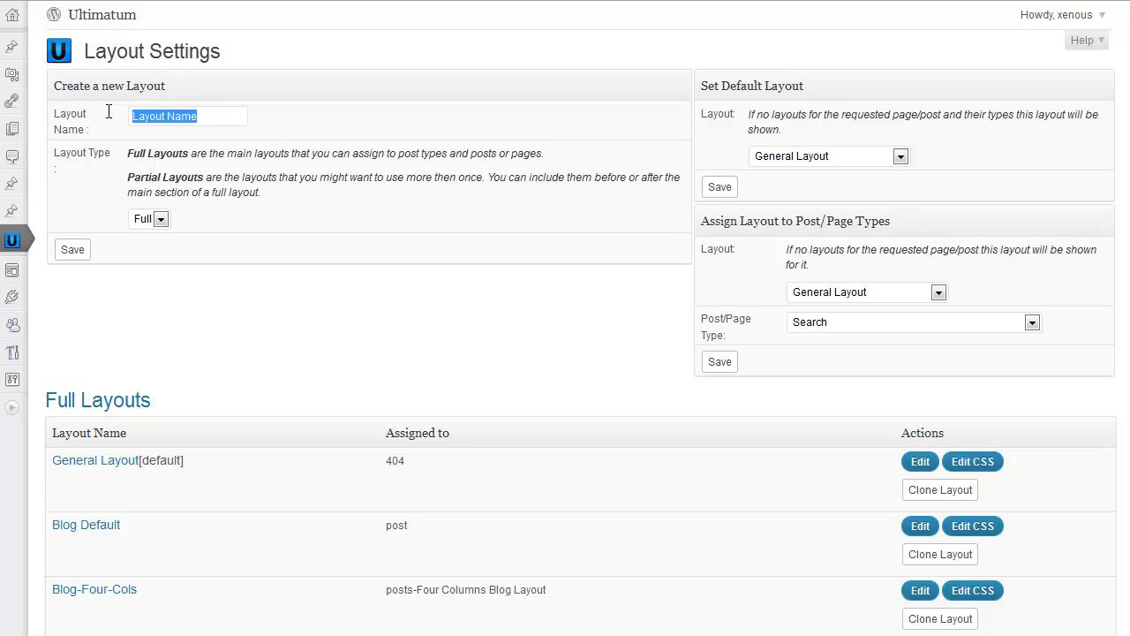
type("Lightbox")
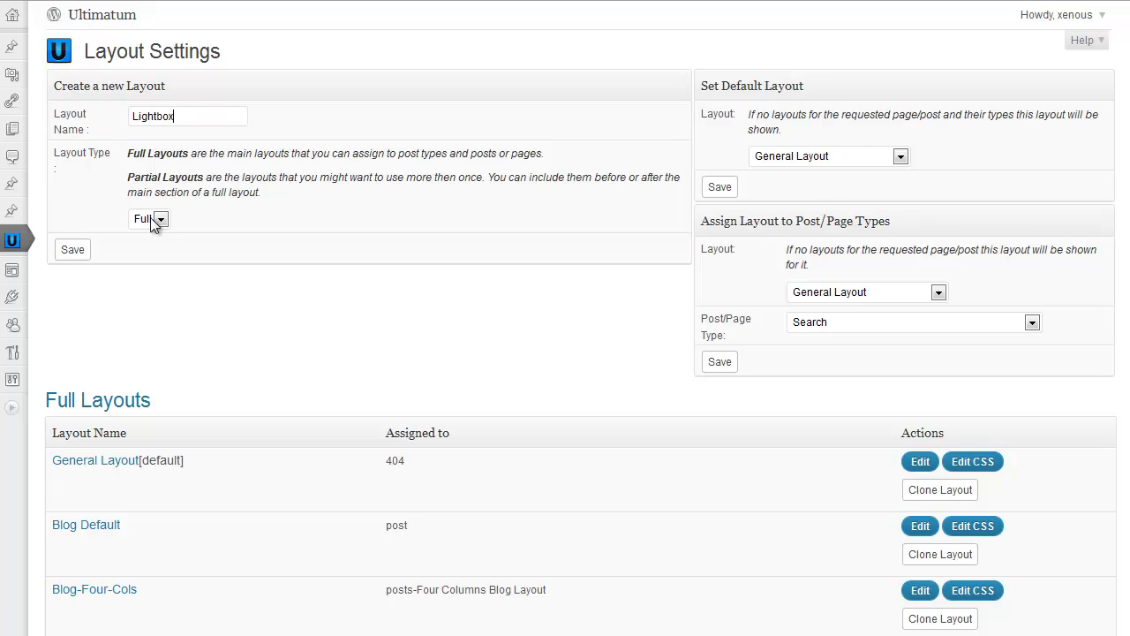
left_click(152, 221)
left_click(143, 255)
left_click(159, 221)
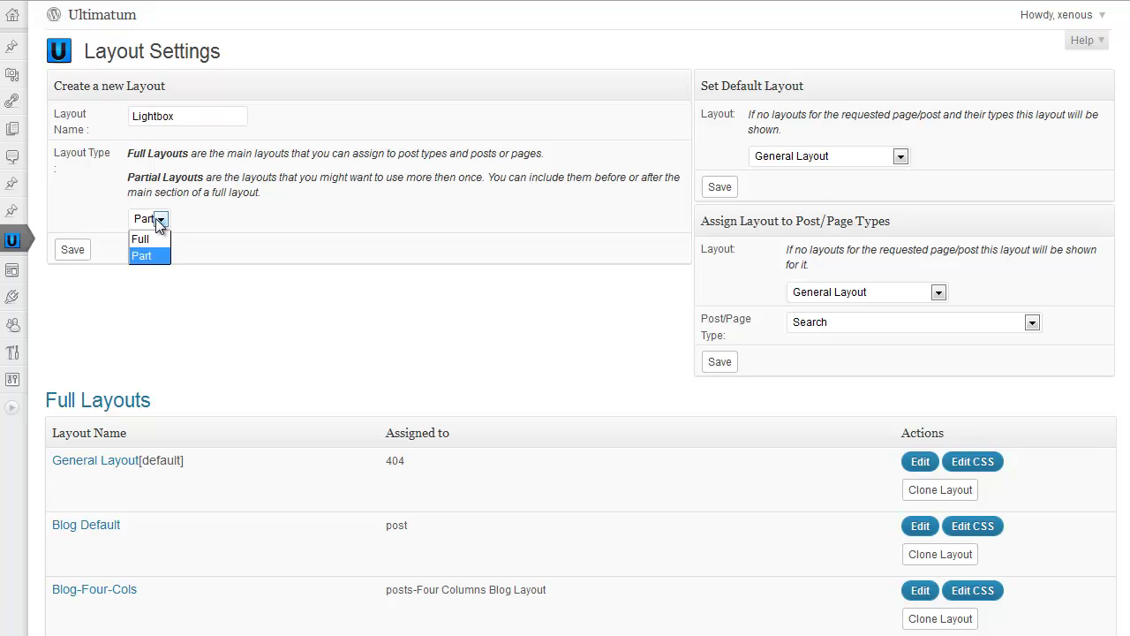
left_click(141, 239)
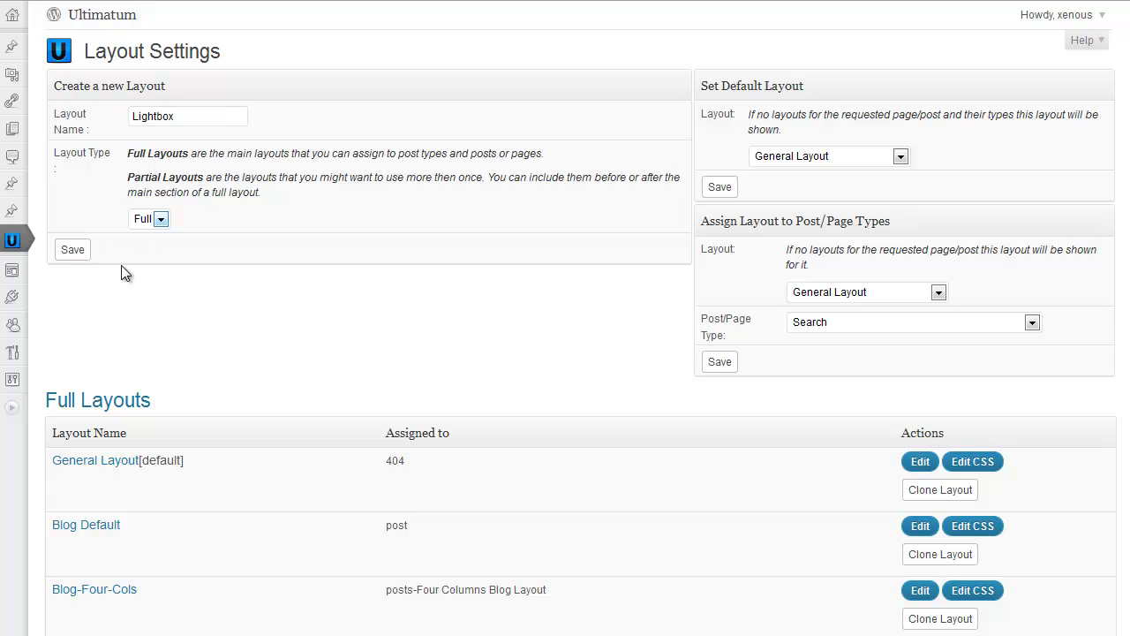
key("Return")
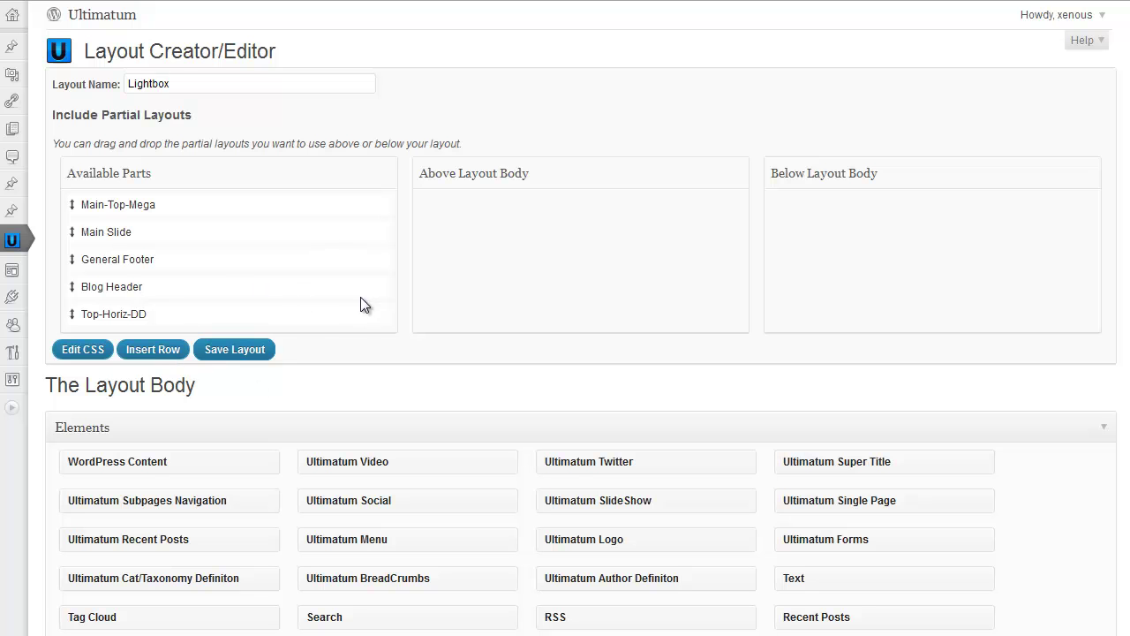
- Insert a 100% row into the Lightbox layout body and place a WordPress Content element in it
left_click(164, 350)
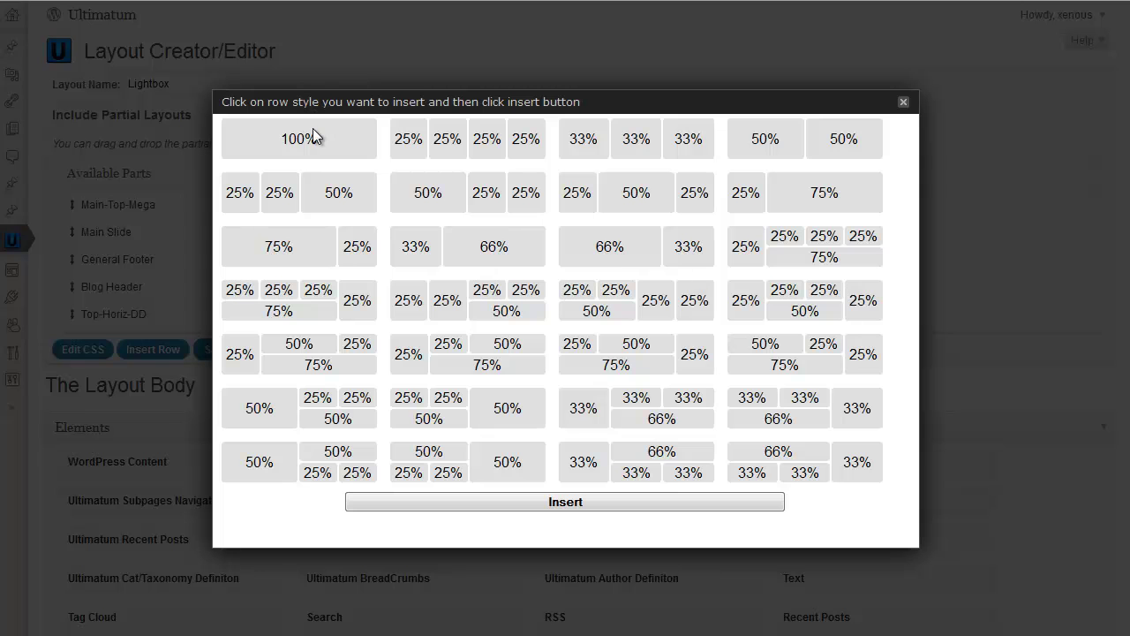
left_click(324, 143)
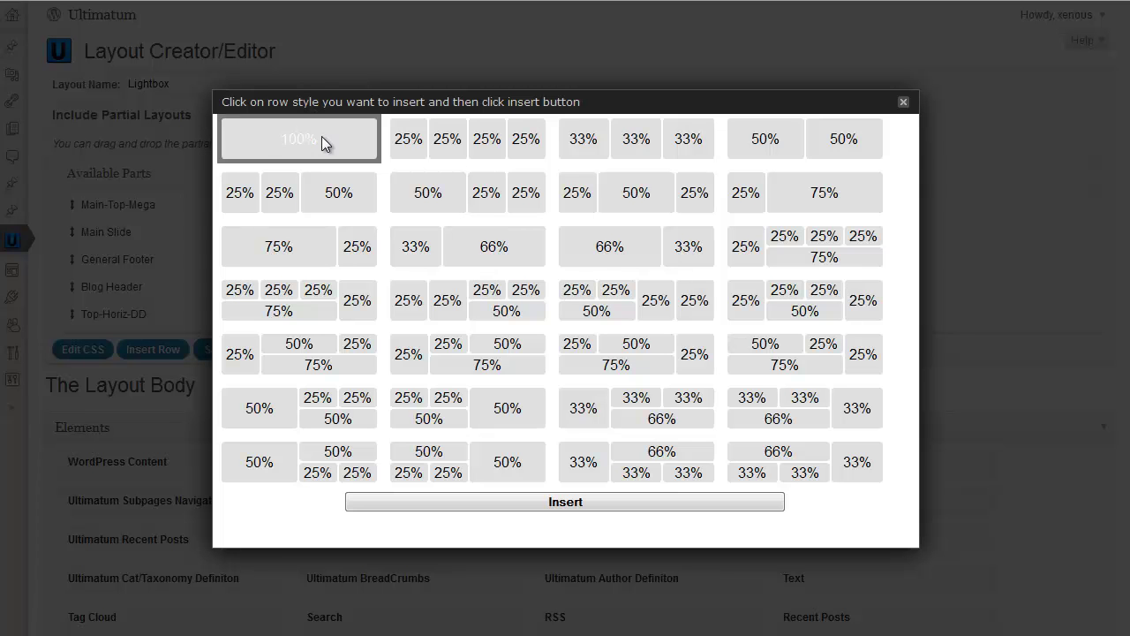
left_click(551, 503)
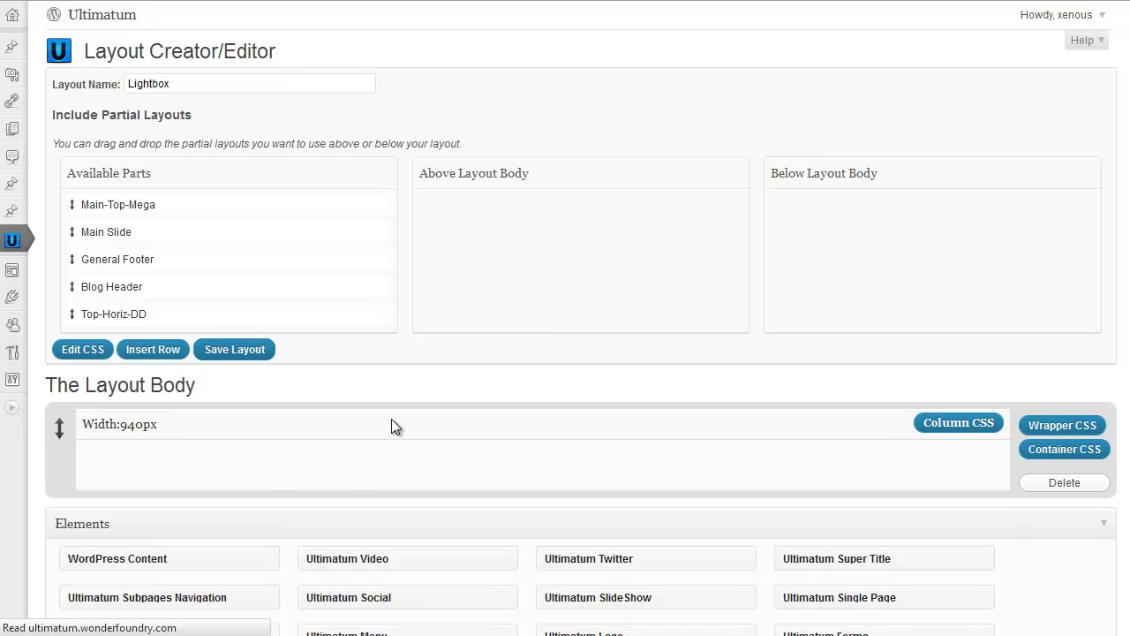
scroll(137, 543, "down", 2)
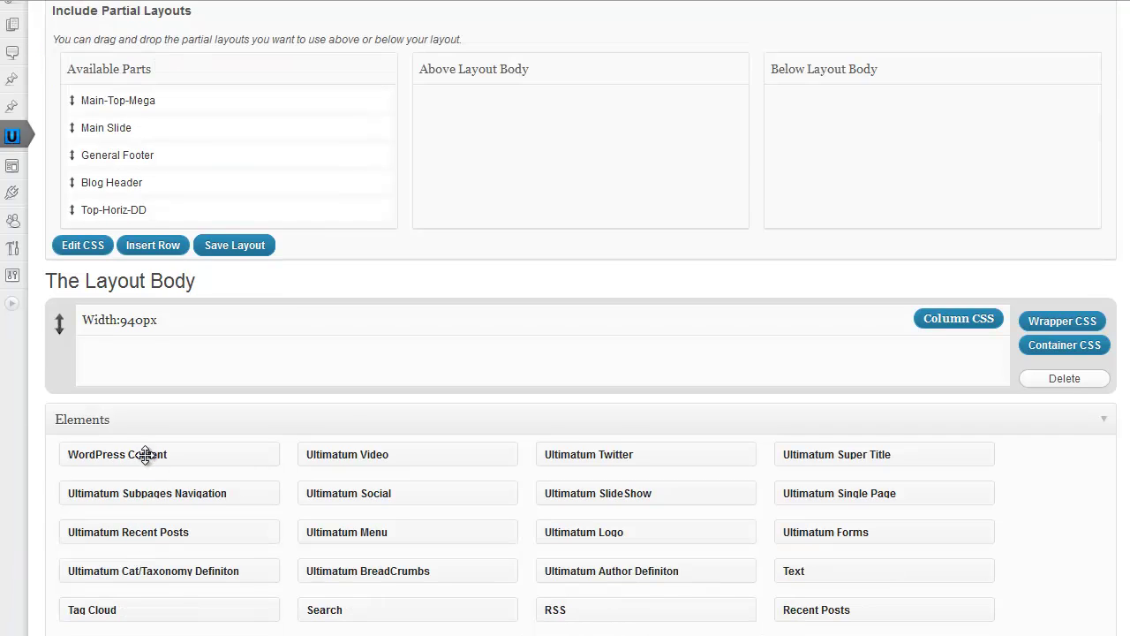
left_click_drag(148, 454, 292, 362)
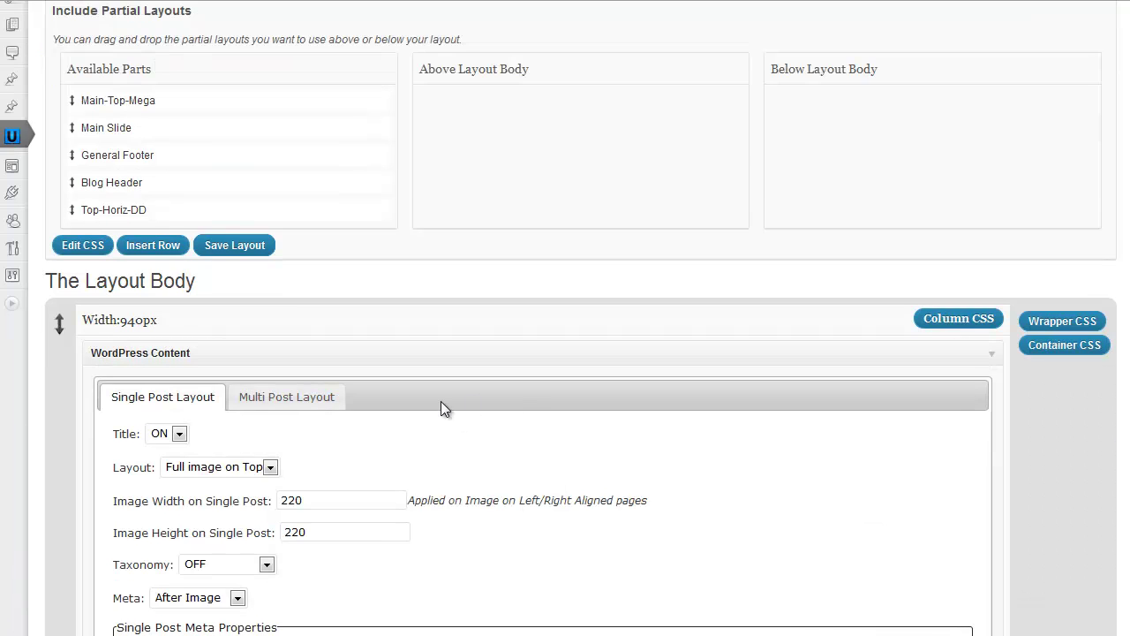
- Configure the WordPress Content single post layout with Title OFF, Layout No image, Taxonomy OFF and Meta OFF
left_click(179, 431)
scroll(178, 428, "down", 2)
left_click(168, 324)
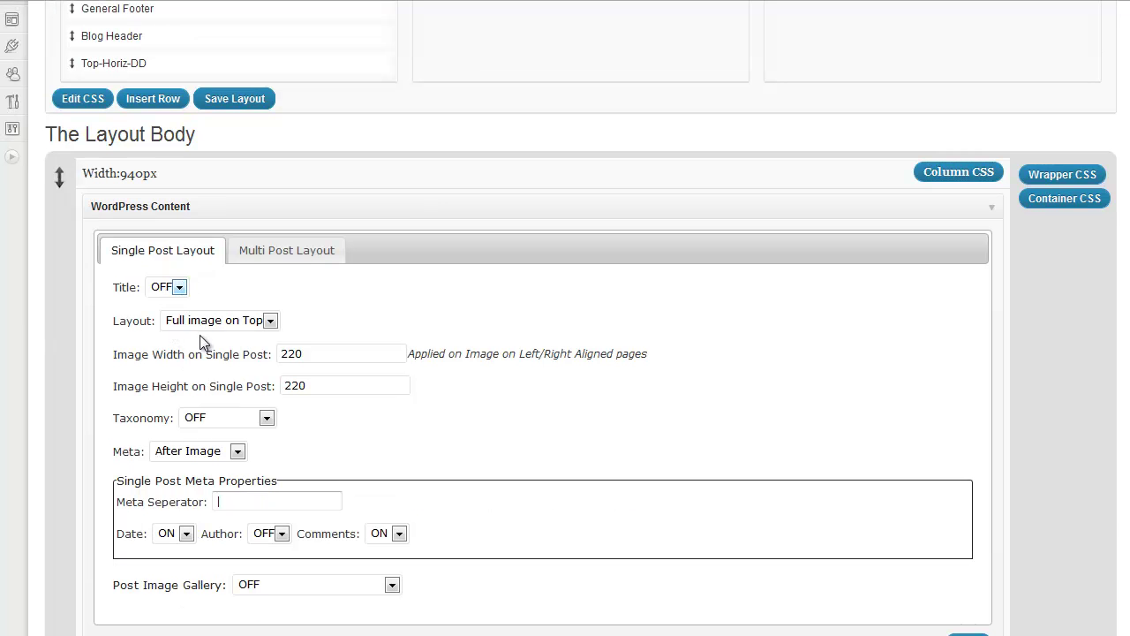
left_click(270, 321)
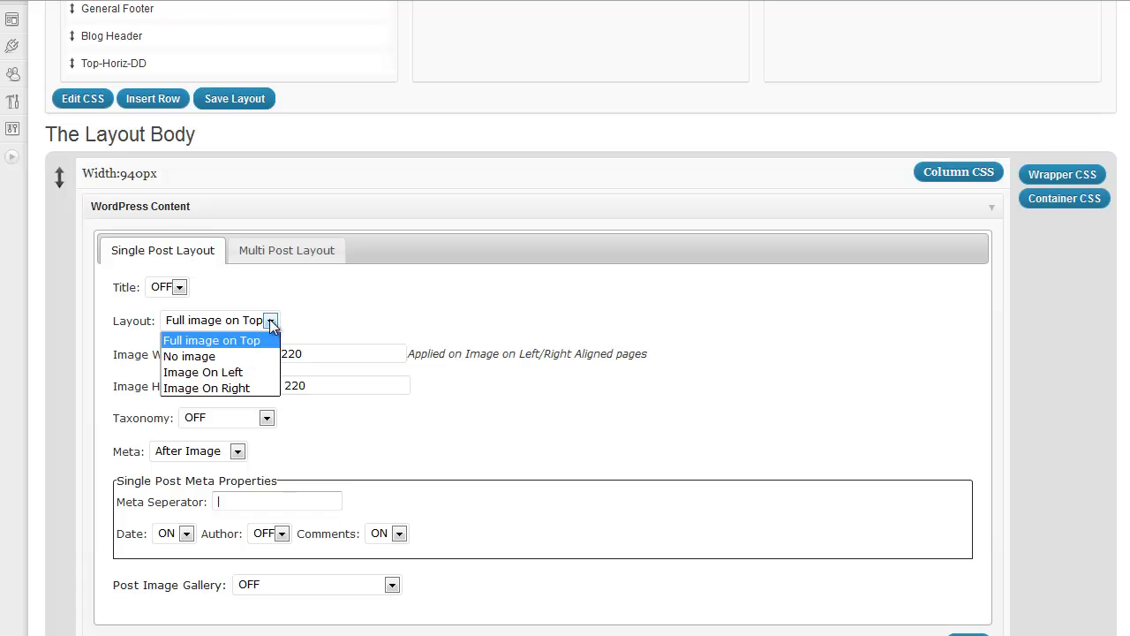
left_click(266, 420)
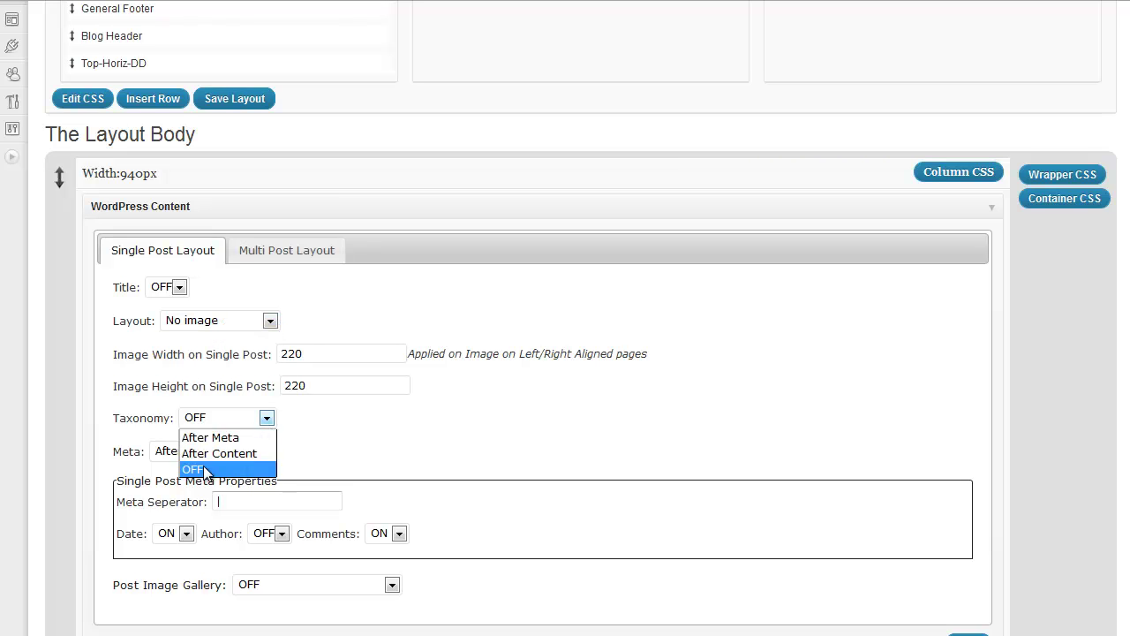
left_click(207, 469)
left_click(234, 452)
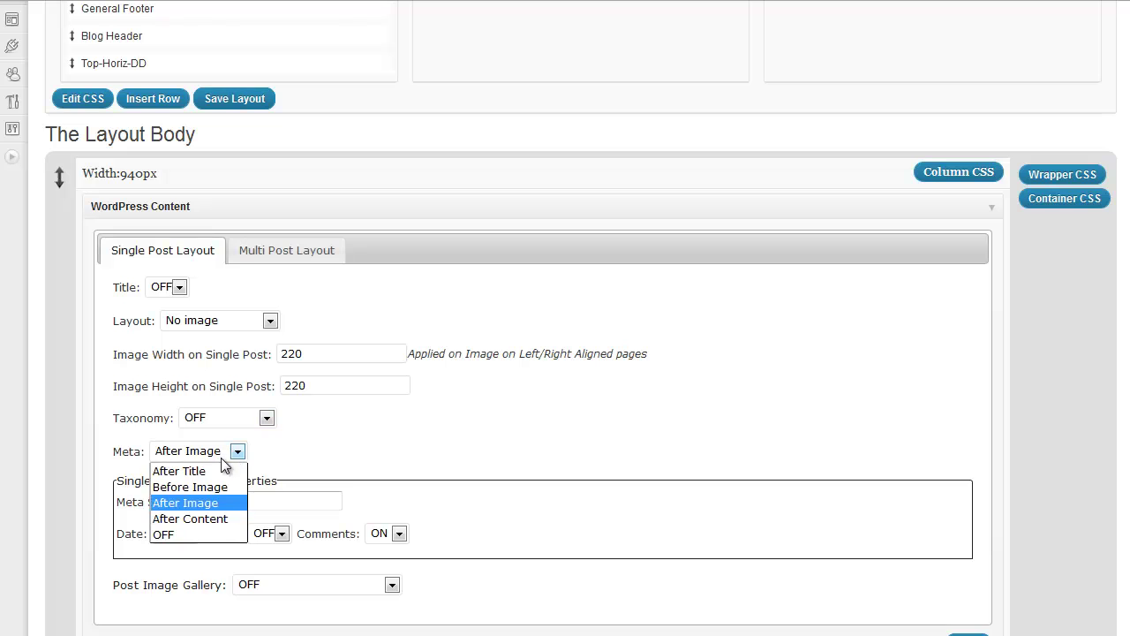
left_click(177, 535)
scroll(785, 446, "down", 2)
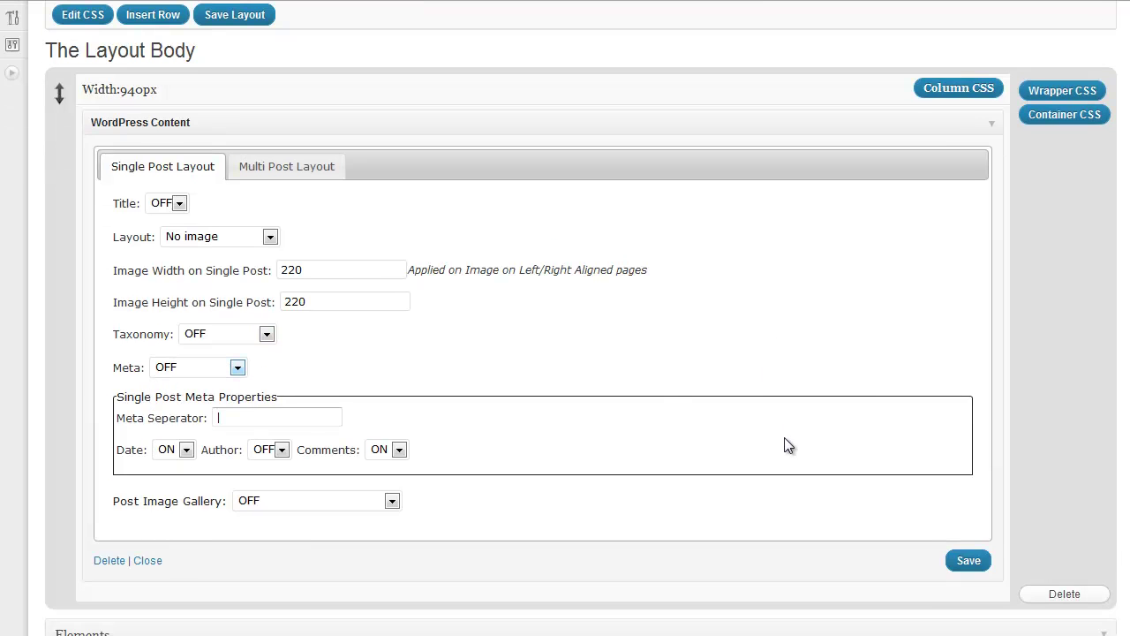
- Save the WordPress Content element's settings and the Lightbox layout
left_click(968, 561)
scroll(542, 383, "up", 3)
left_click(232, 271)
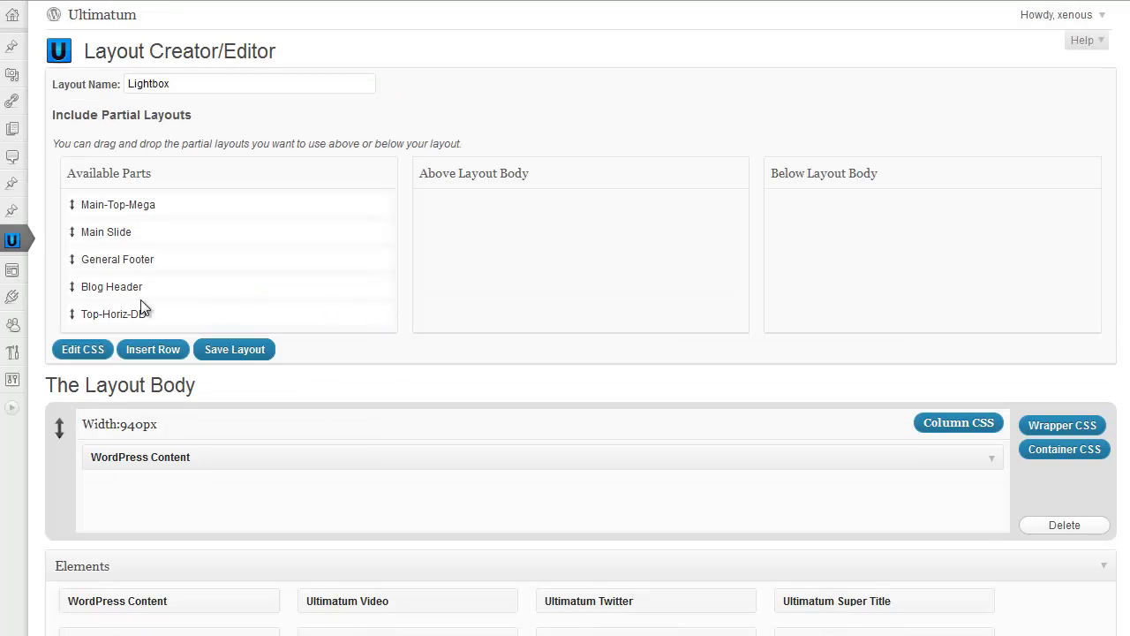
- Return to Ultimatum's Layout Settings and assign the Lightbox layout to the lightboxcontent post type
mouse_move(16, 248)
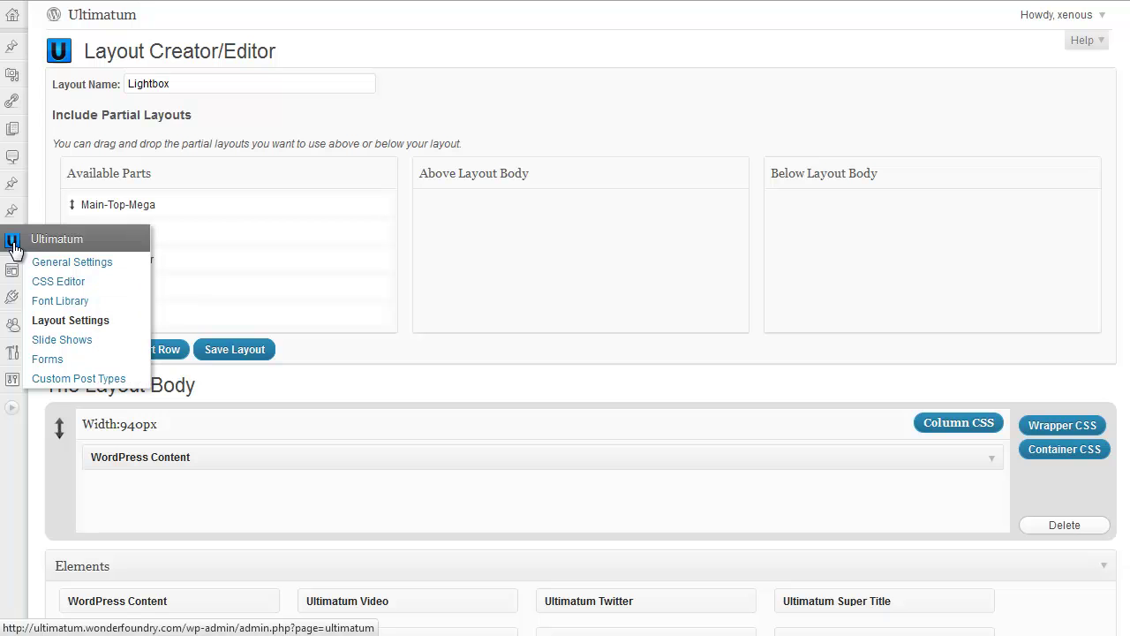
left_click(93, 321)
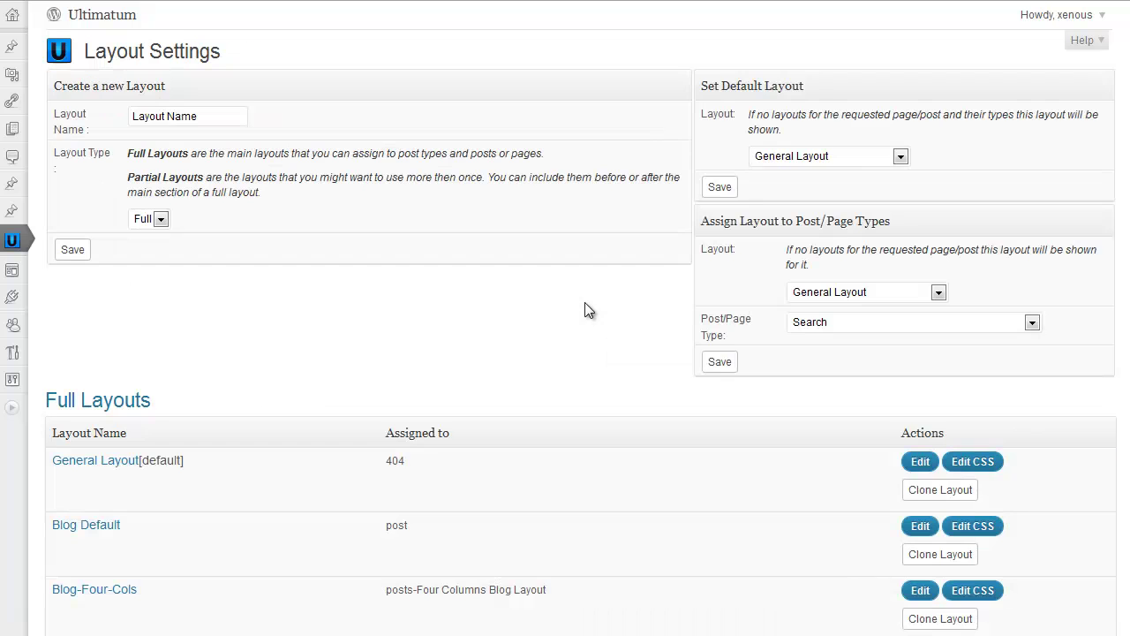
left_click(939, 292)
left_click(802, 582)
left_click(1032, 322)
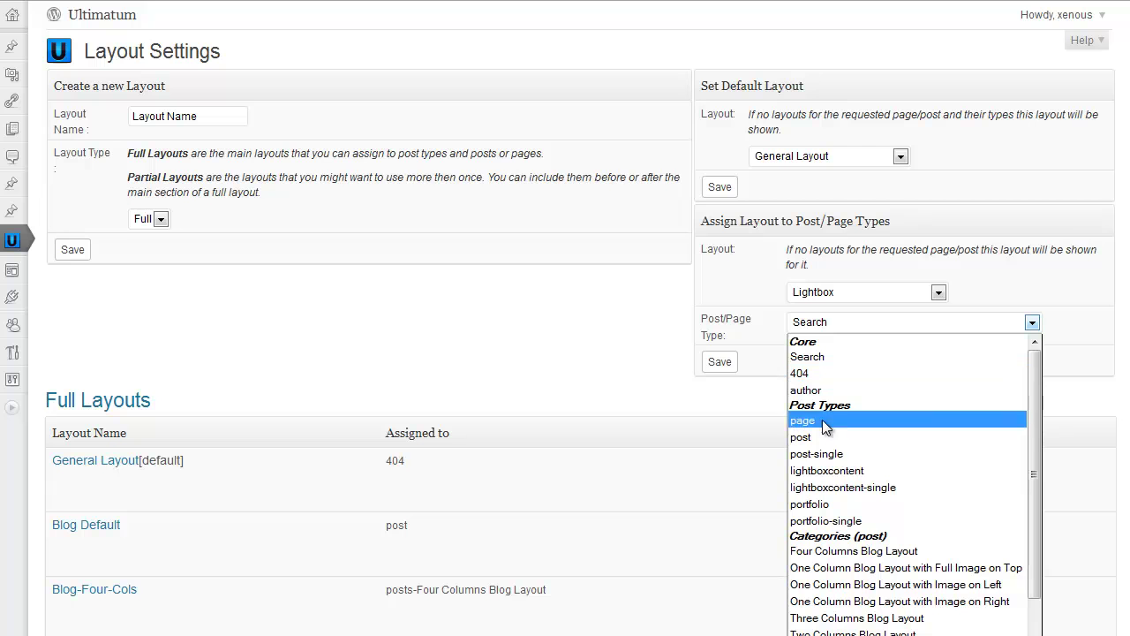
left_click(851, 472)
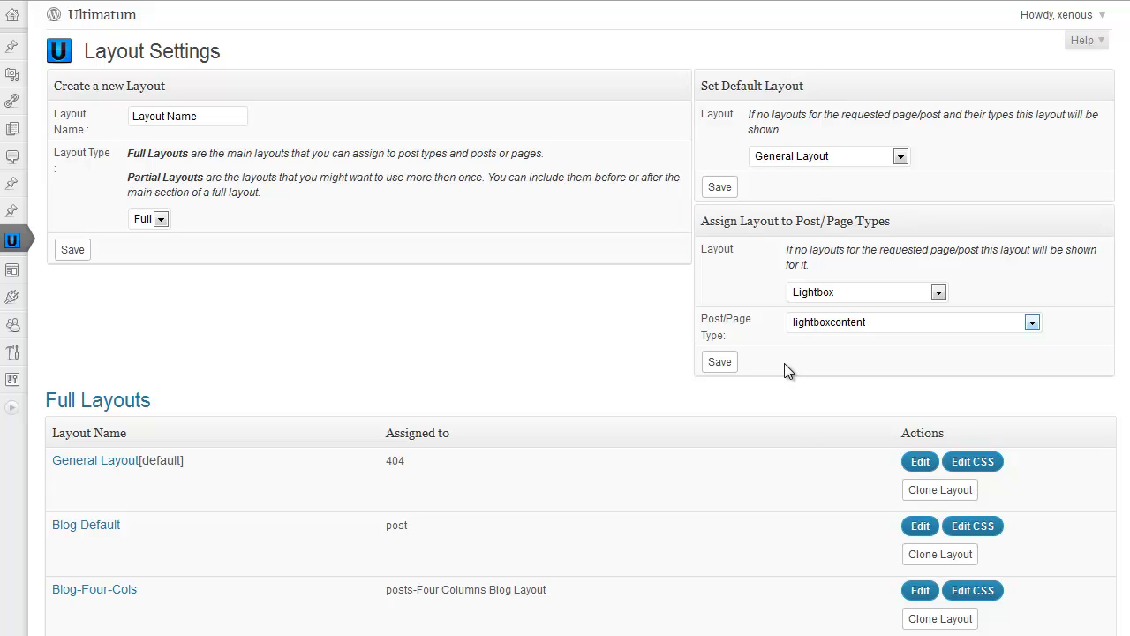
left_click(732, 360)
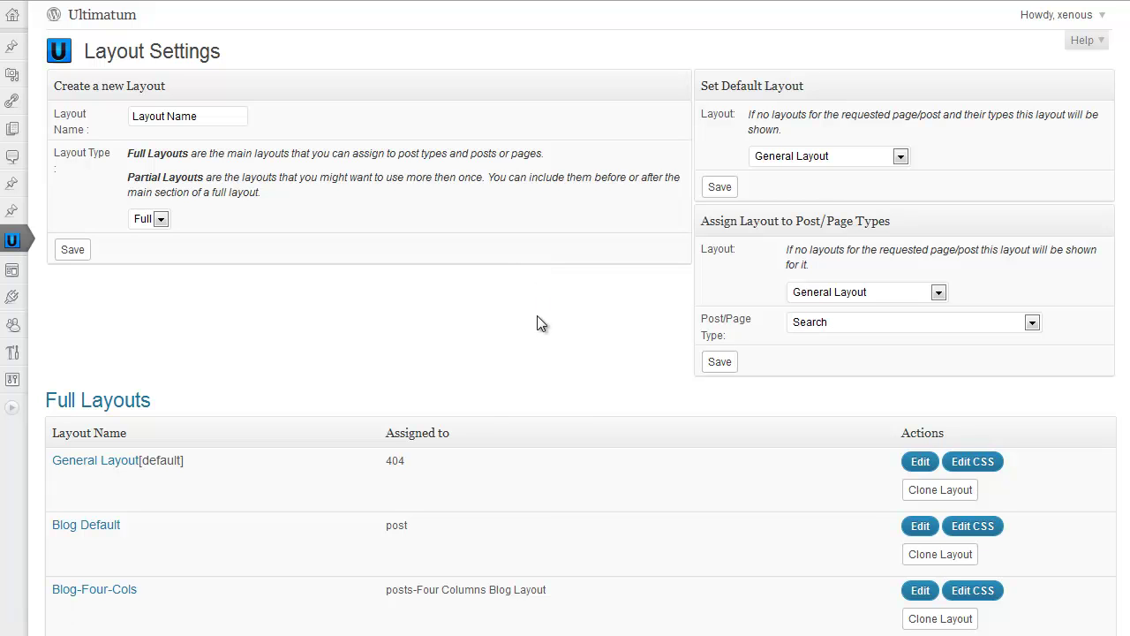
- Check the Lightbox layout's assignment in the Full Layouts list
scroll(537, 318, "down", 5)
scroll(518, 340, "down", 5)
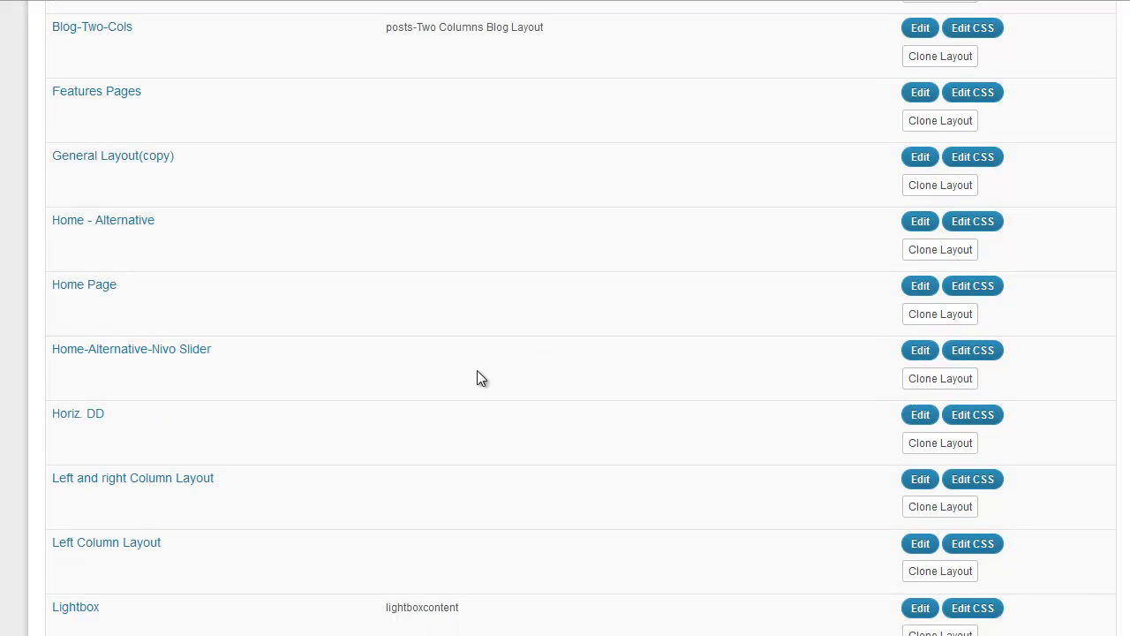
scroll(428, 618, "down", 2)
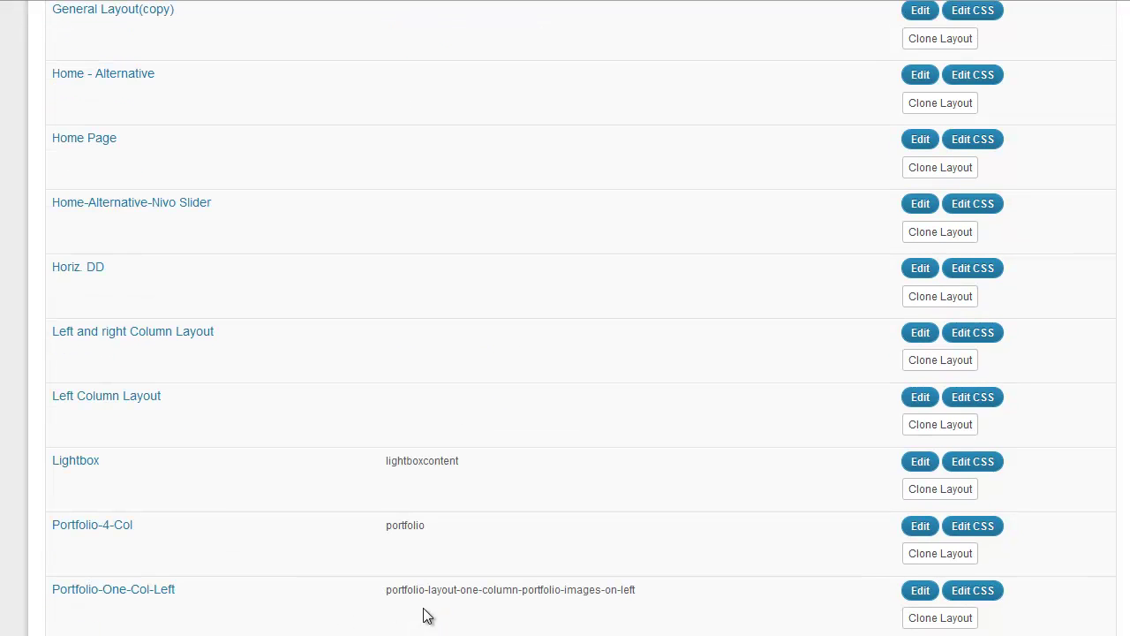
scroll(412, 464, "up", 12)
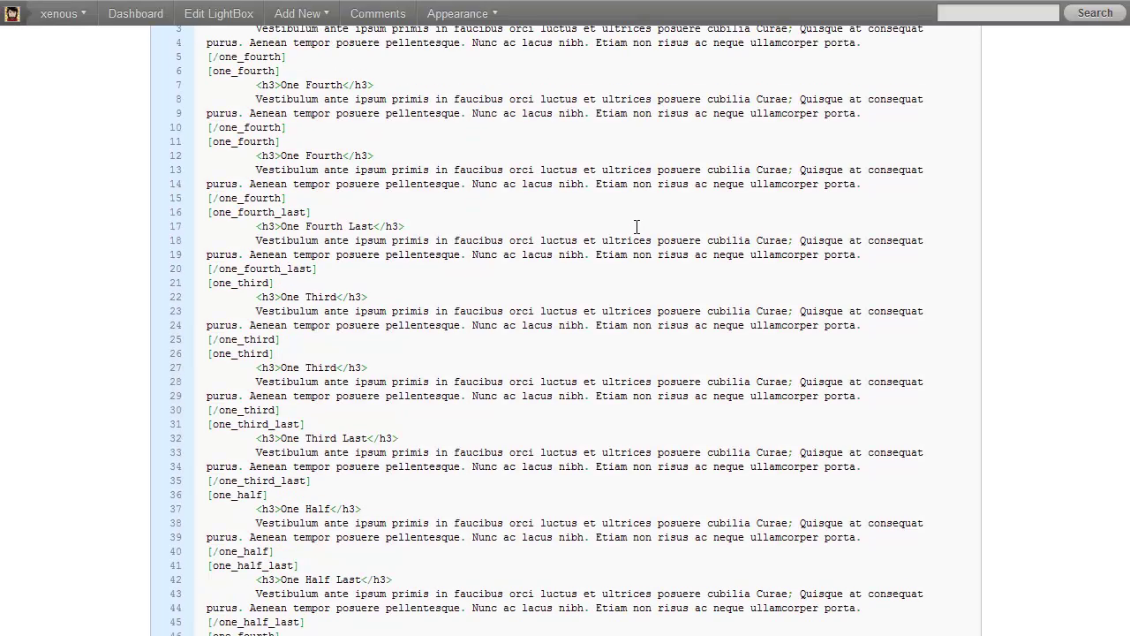
- Look over the published Column Layouts LightBox page, including its code listing and header
scroll(636, 227, "down", 5)
scroll(635, 227, "up", 6)
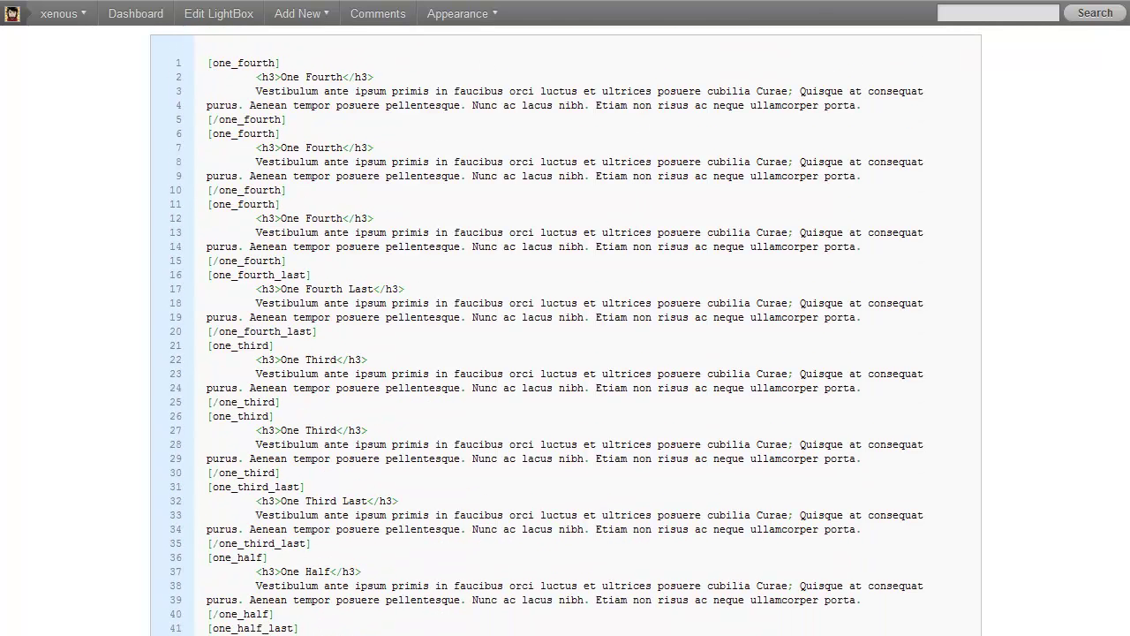
scroll(565, 318, "up", 2)
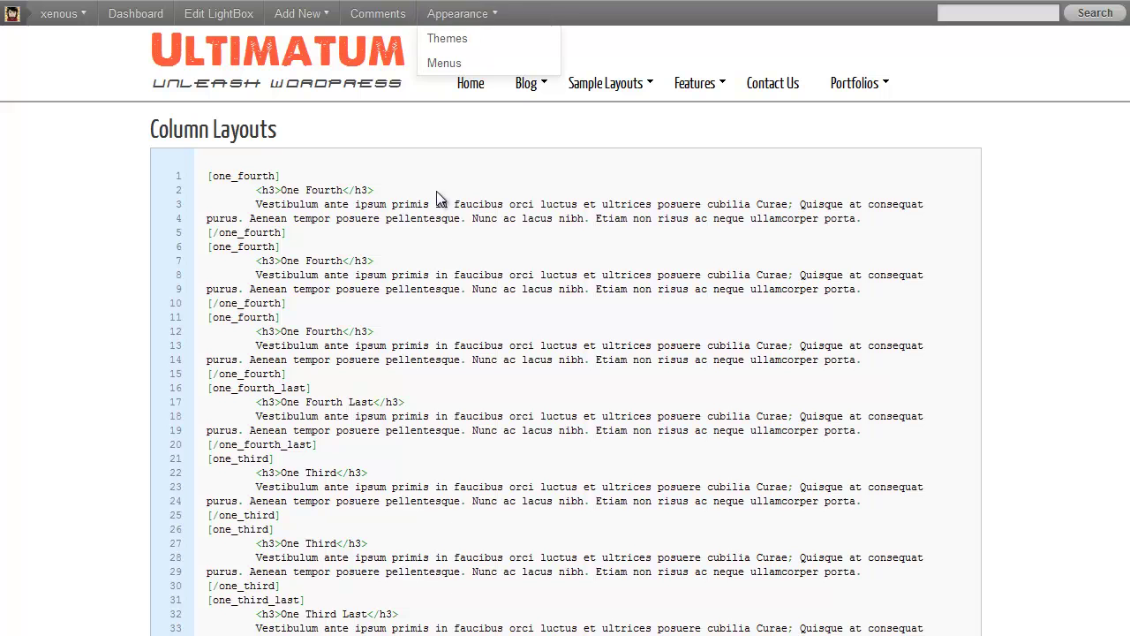
- Open the Column Layouts page for editing in the visual editor and add an empty paragraph below the video tutorial button shortcode
key("alt+Left")
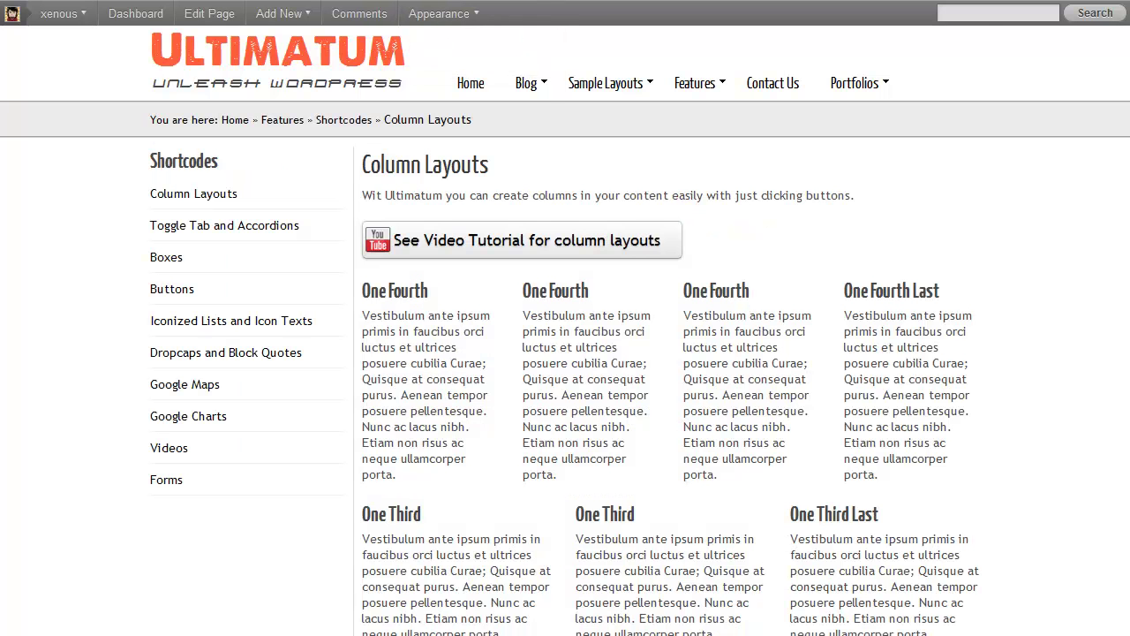
left_click(215, 12)
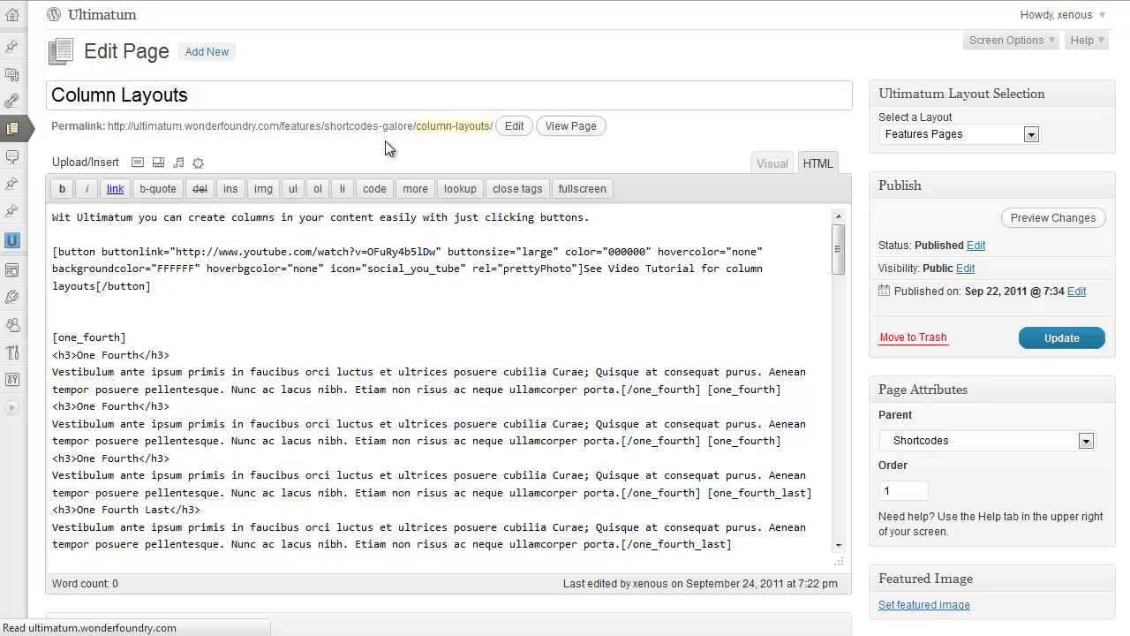
left_click(85, 314)
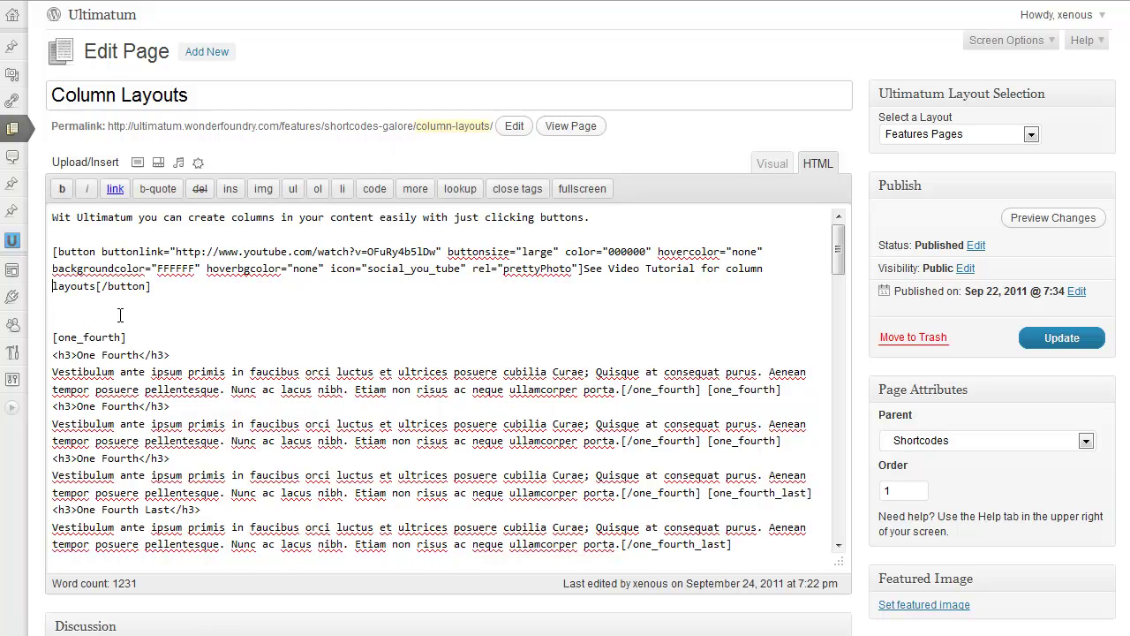
key("Return")
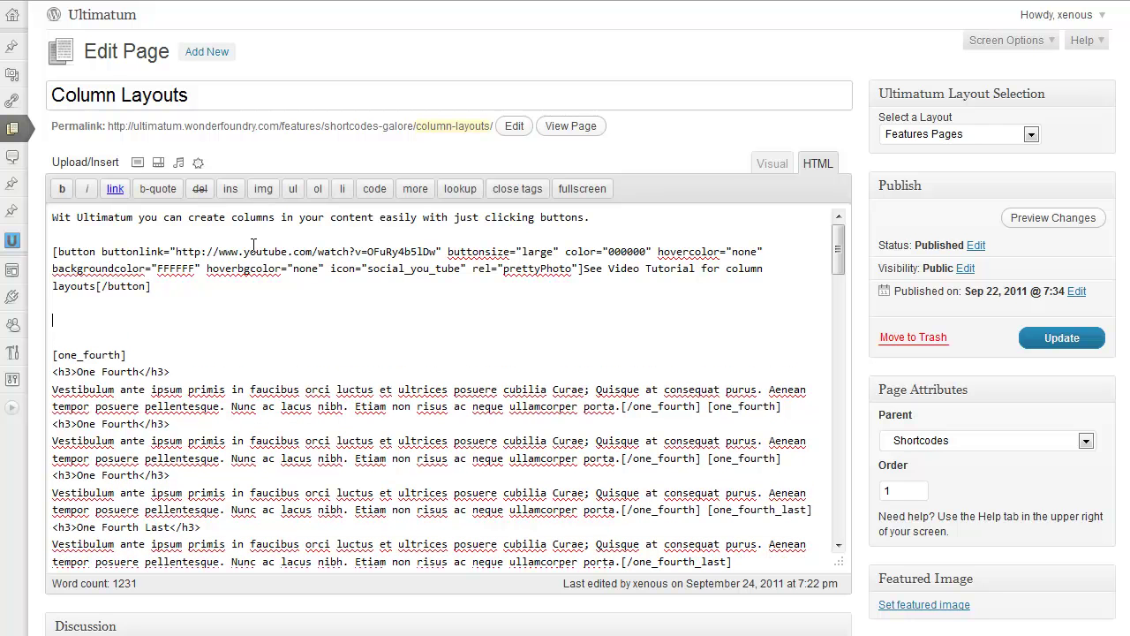
left_click(772, 165)
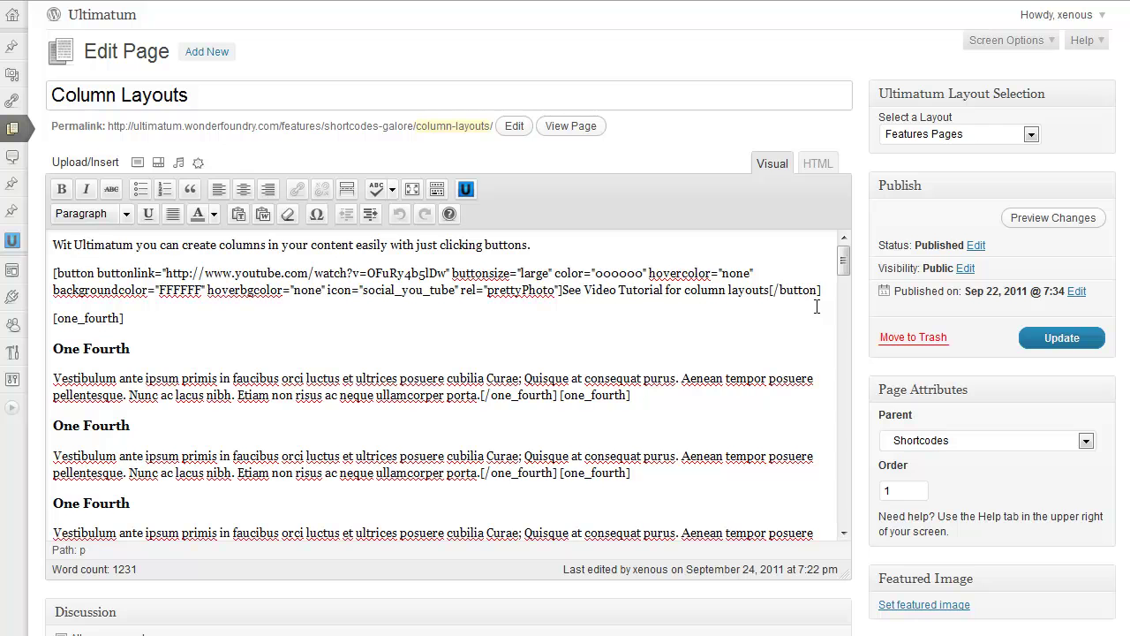
key("Return")
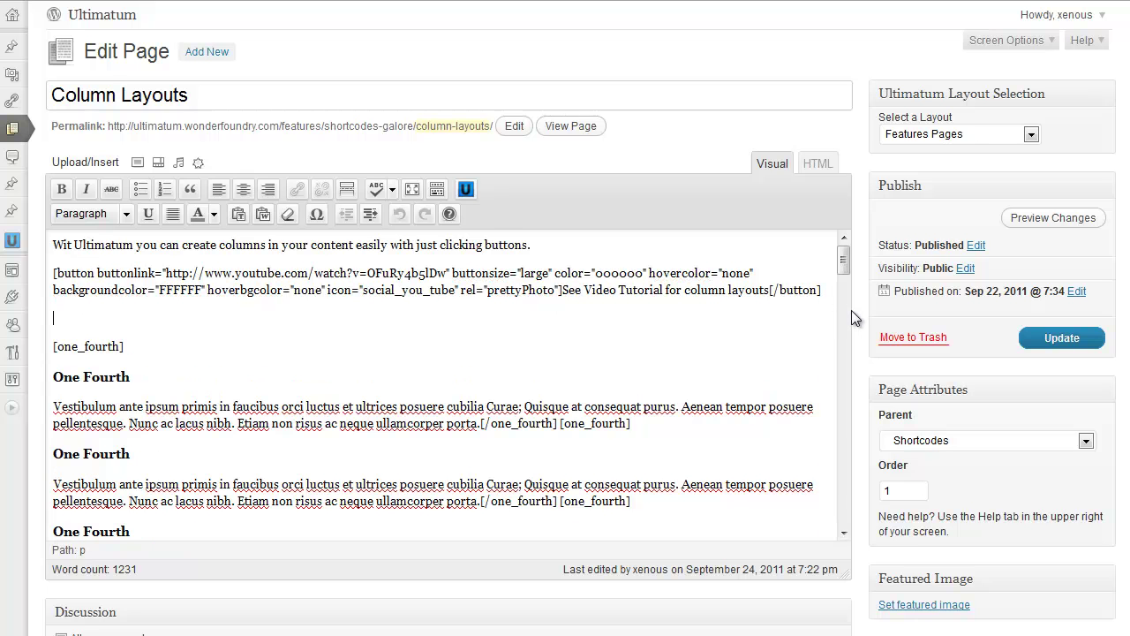
left_click(466, 190)
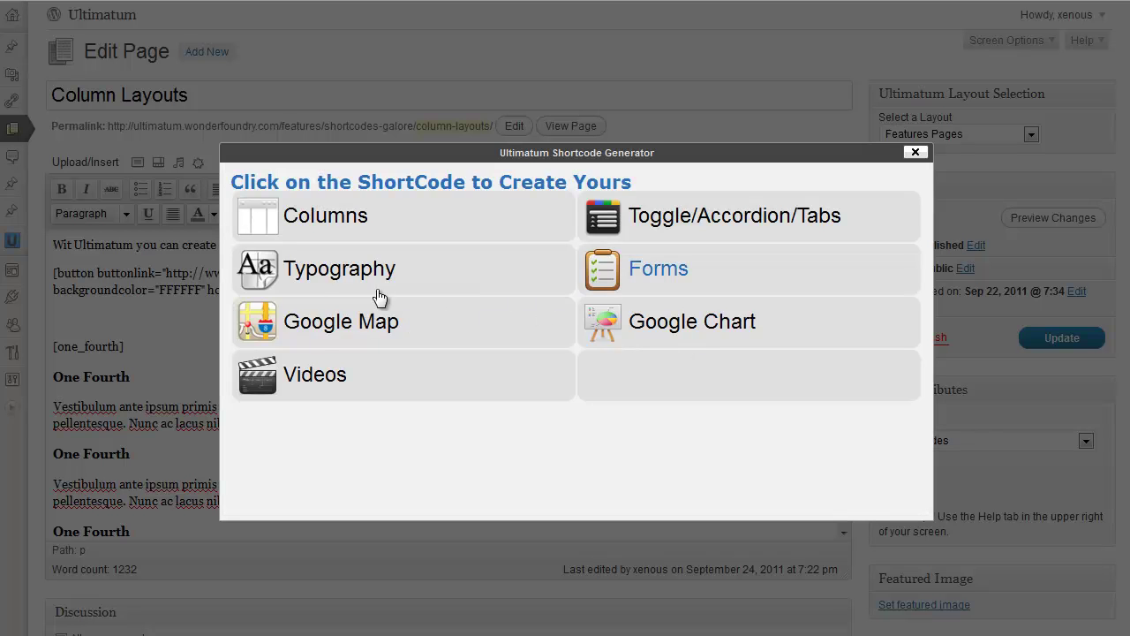
left_click(323, 268)
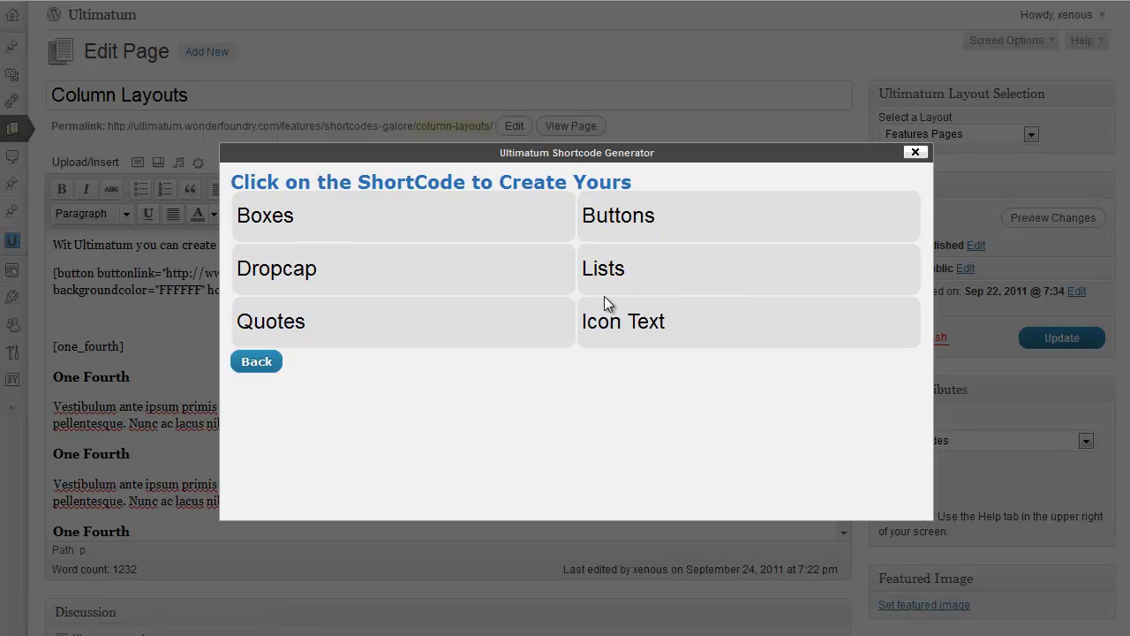
left_click(618, 222)
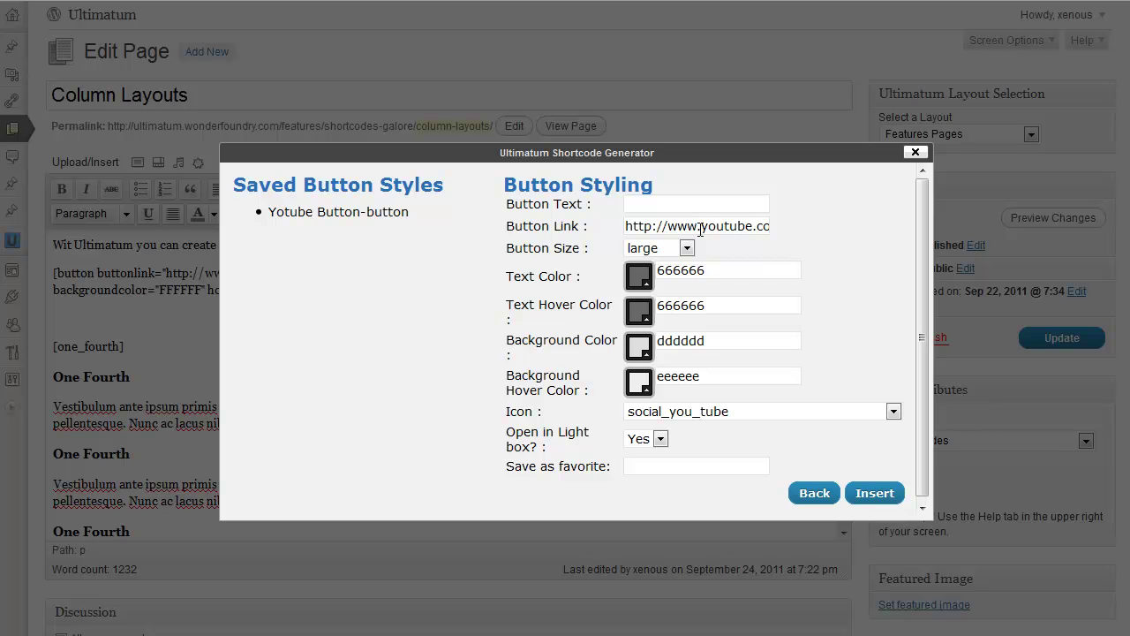
triple_click(701, 228)
key("ctrl+v")
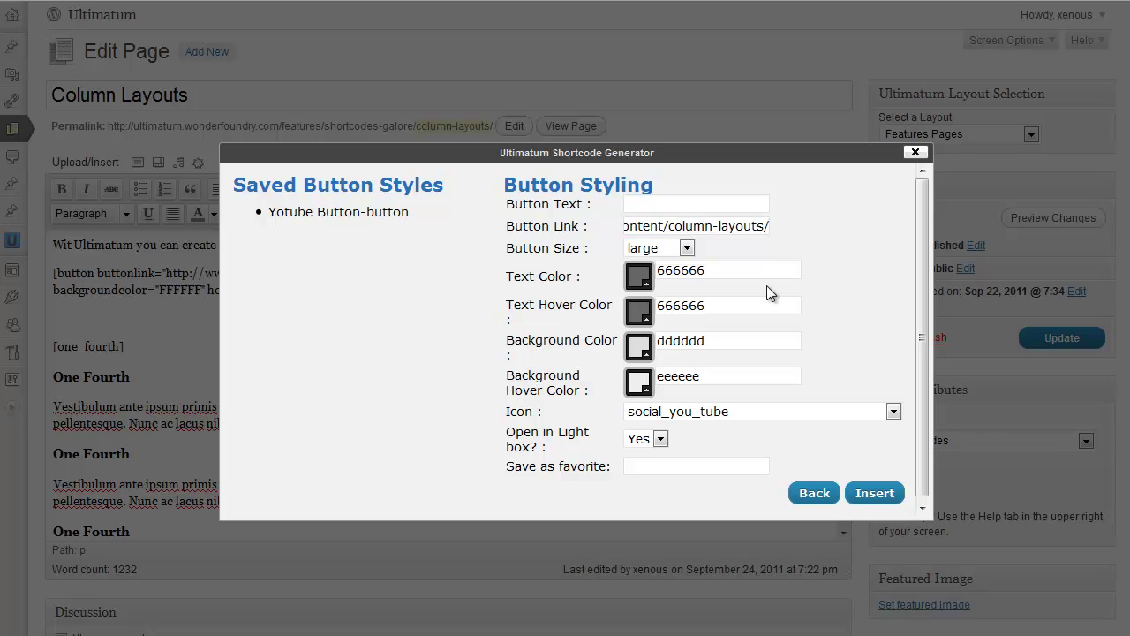
- Set the button's icon to apple-script and its text to "See the code", and insert the shortcode into the page
left_click(694, 413)
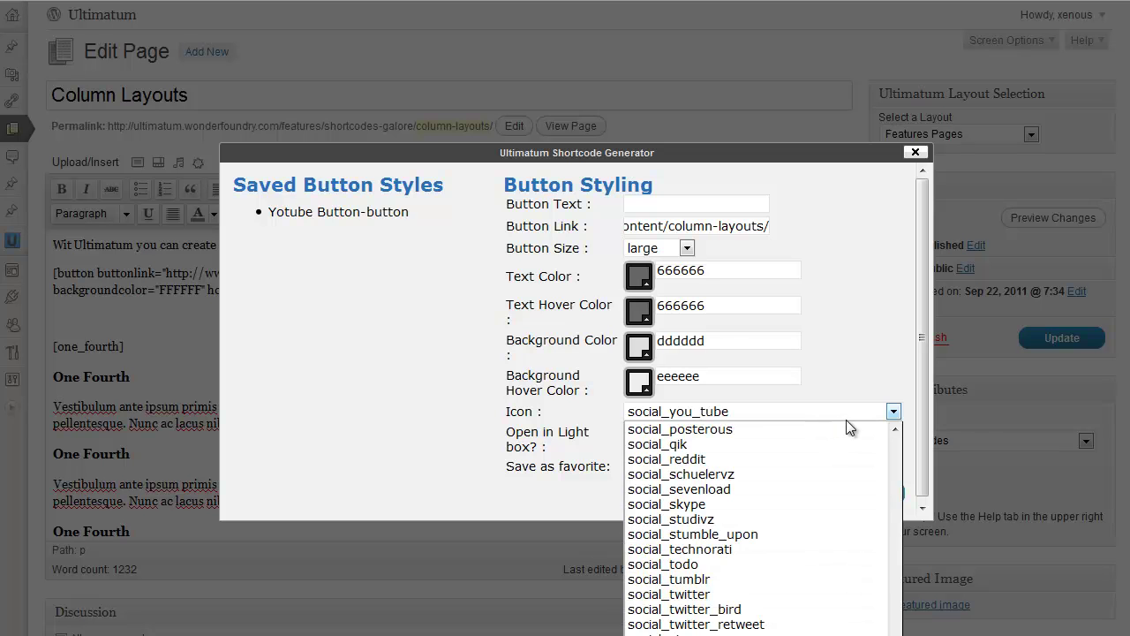
scroll(880, 441, "up", 20)
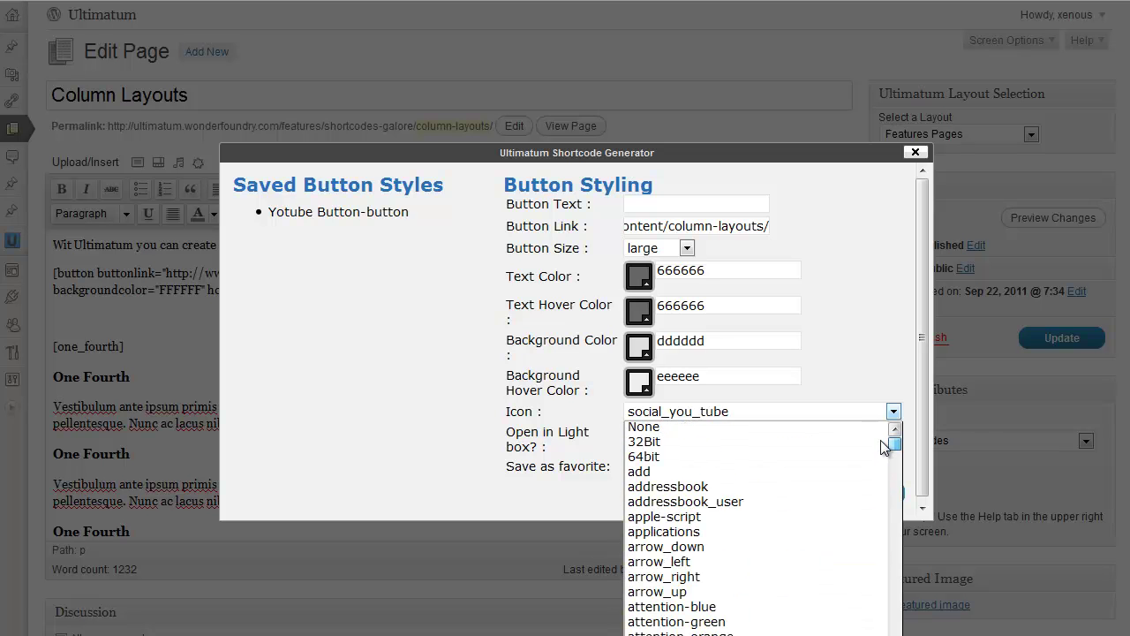
left_click(731, 512)
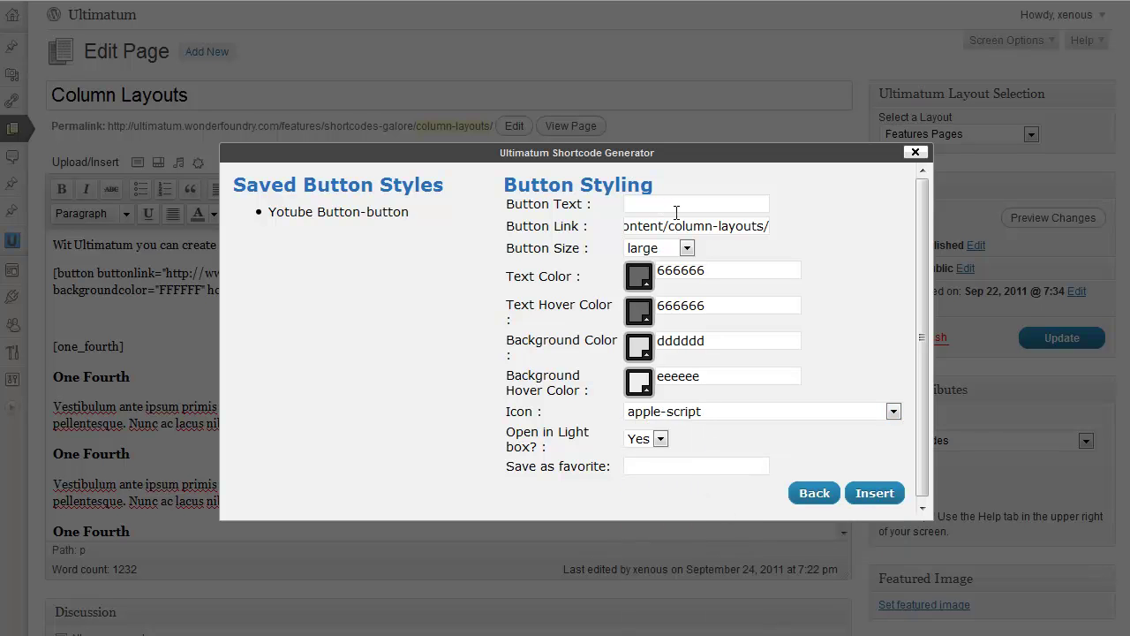
type("See the code")
left_click(874, 497)
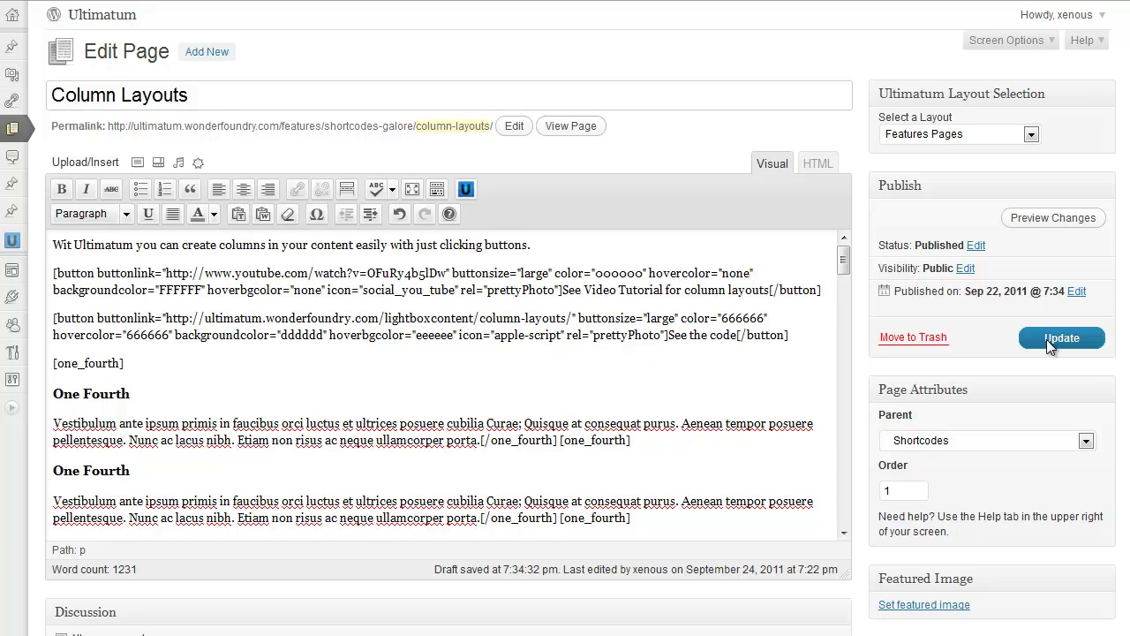
- Update the Column Layouts page and reload its published version on the live site by way of the home page
left_click(1046, 339)
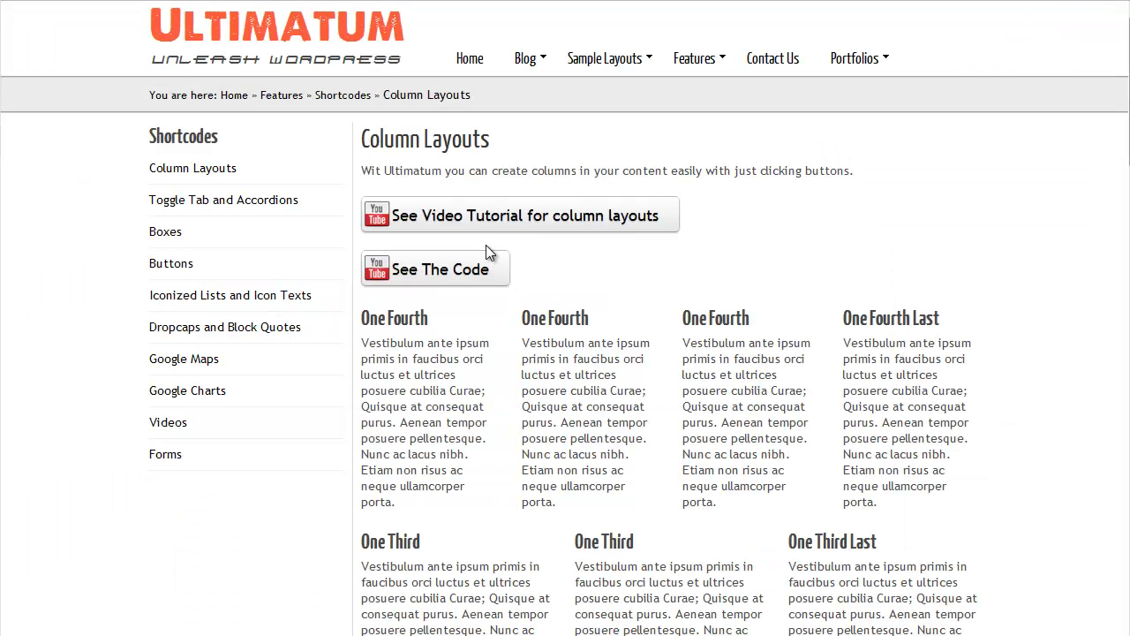
left_click(395, 49)
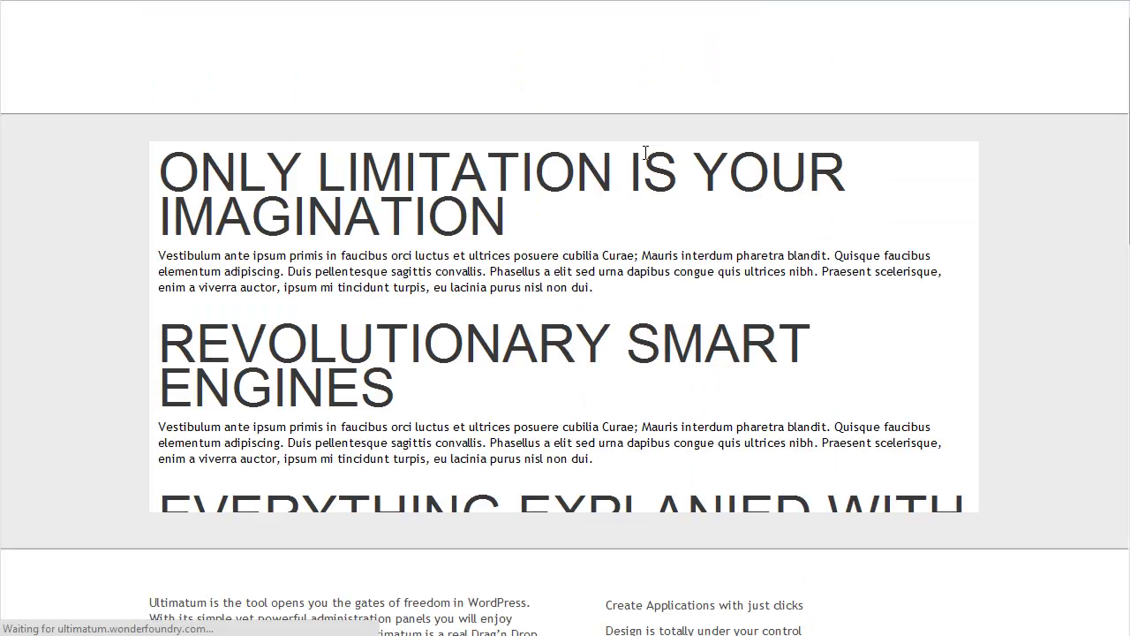
mouse_move(697, 60)
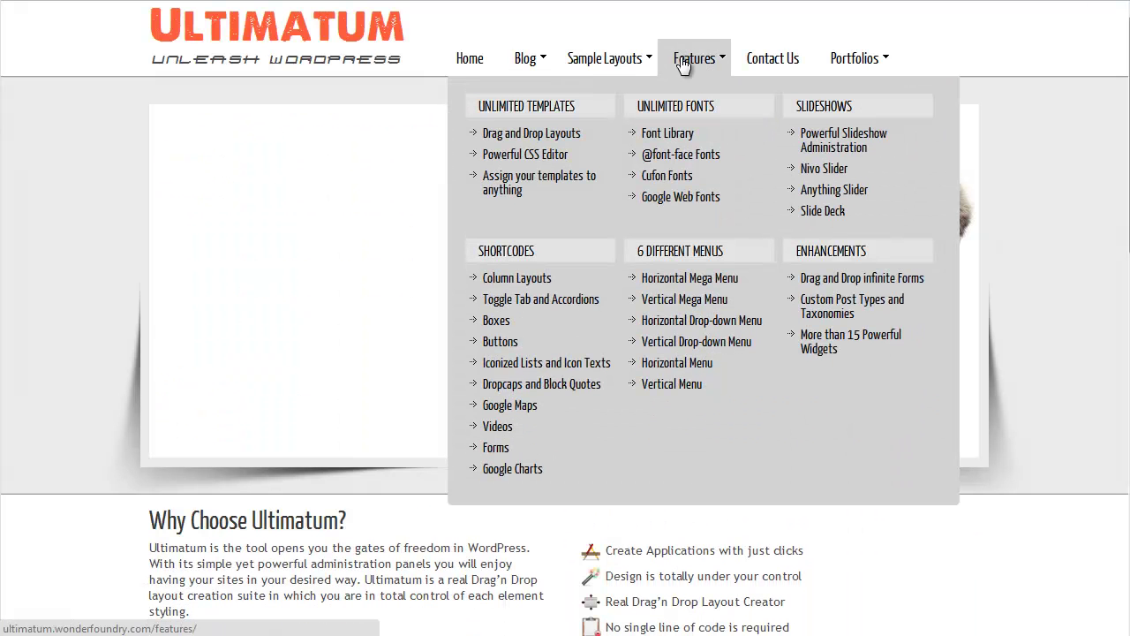
left_click(541, 278)
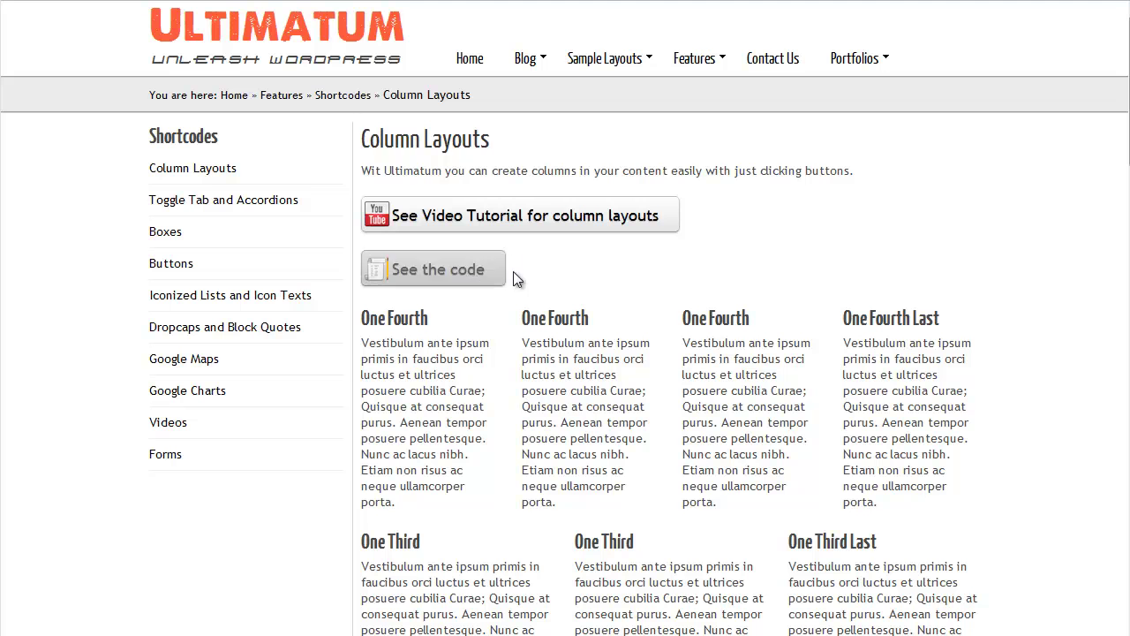
- Open the "See the code" lightbox, look through its column shortcode listing, and close it
left_click(469, 267)
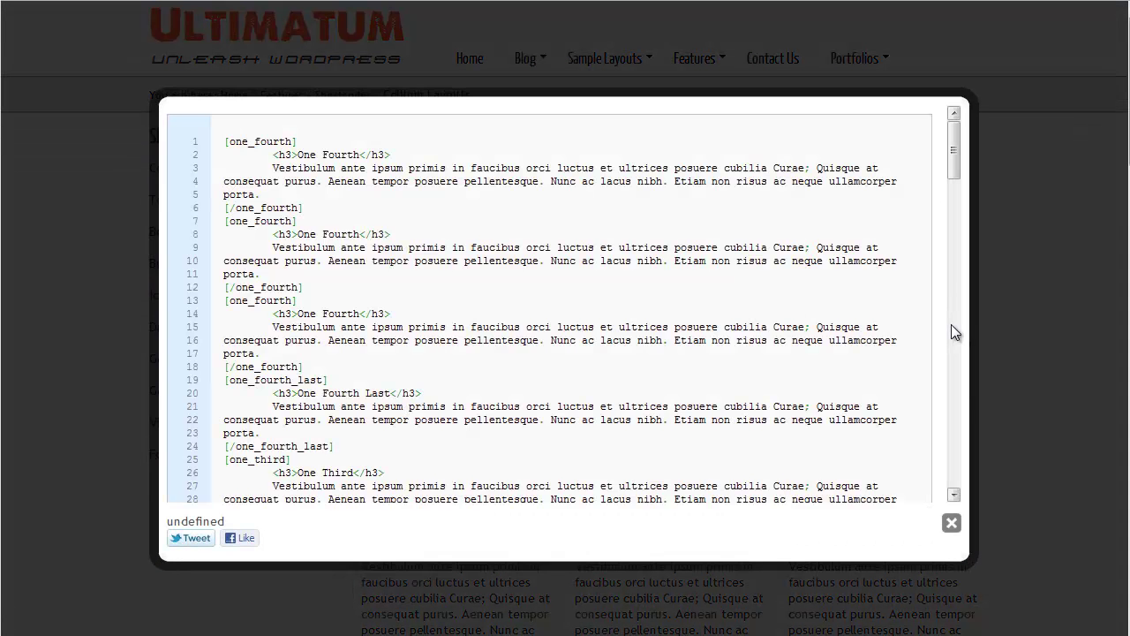
scroll(853, 323, "down", 8)
scroll(844, 325, "down", 5)
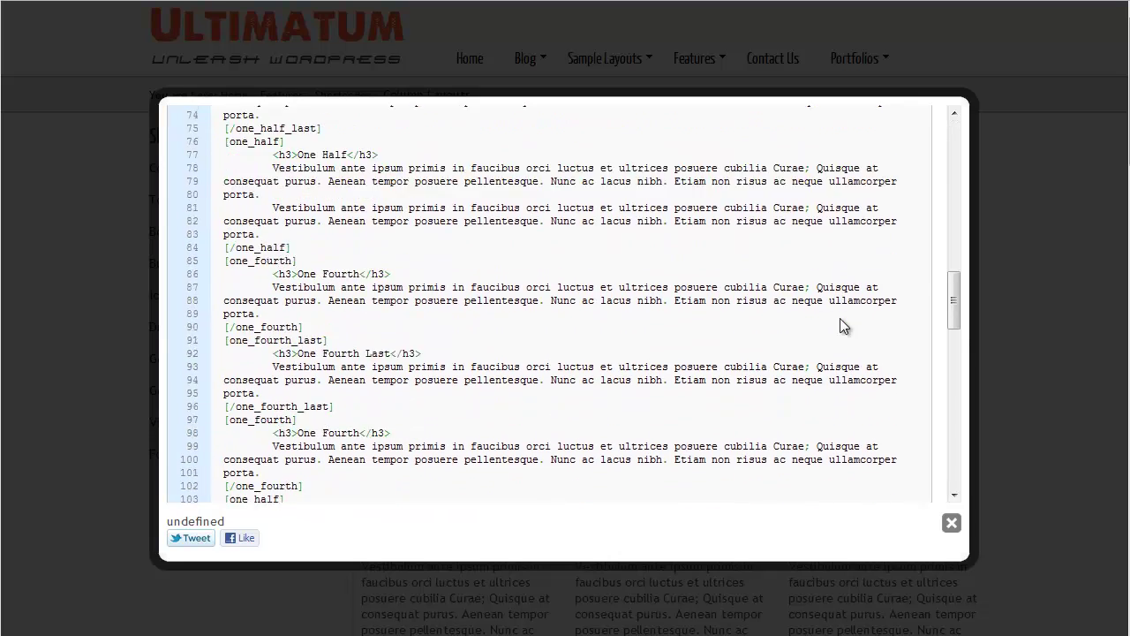
scroll(839, 318, "up", 10)
scroll(839, 318, "up", 4)
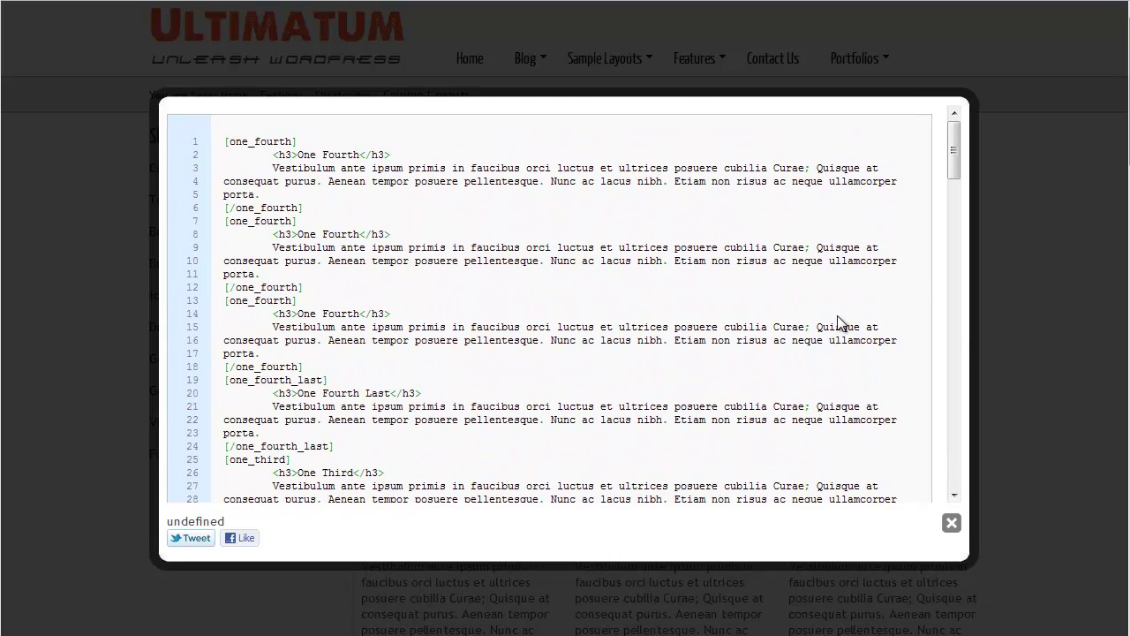
left_click(952, 522)
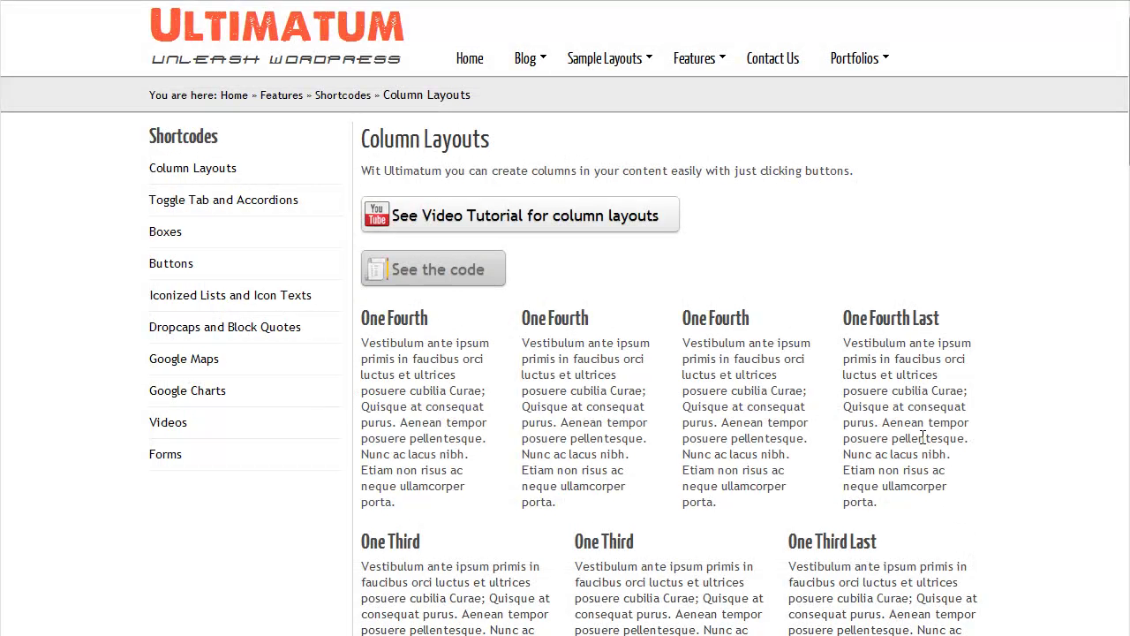